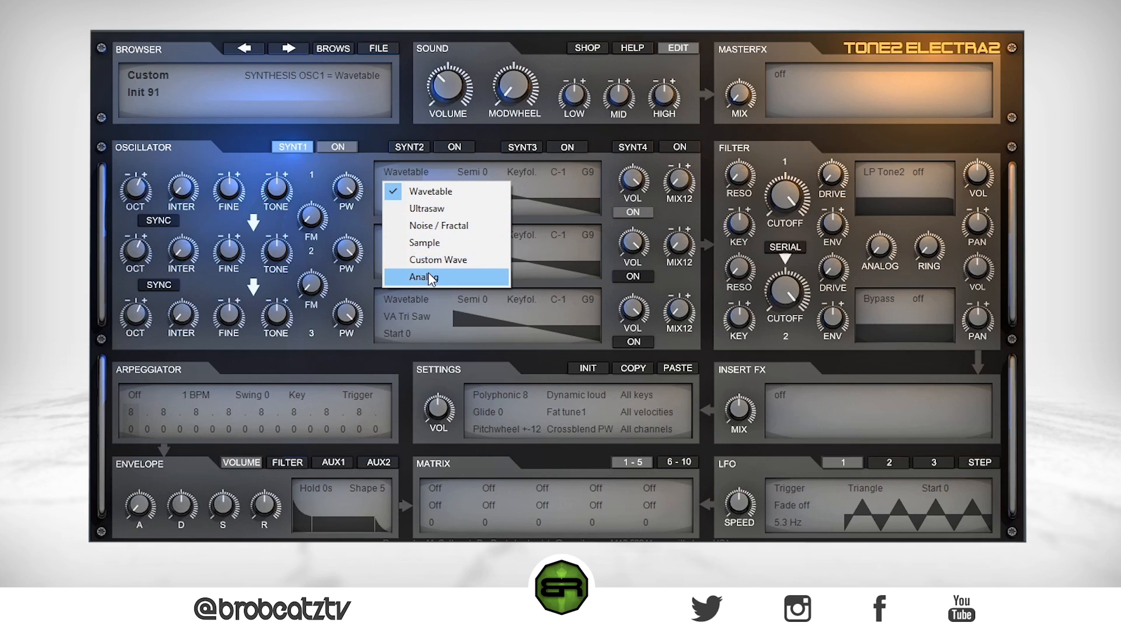
Set Synth 1's oscillator 1 to the WT Bell wavetable
left_click(362, 164)
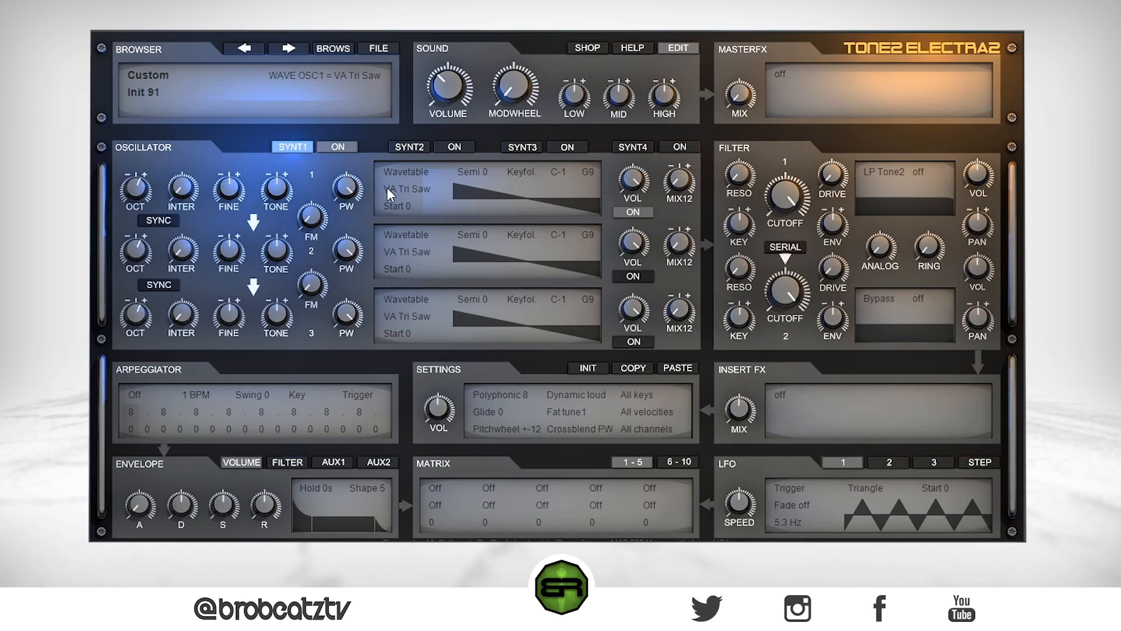
left_click(391, 188)
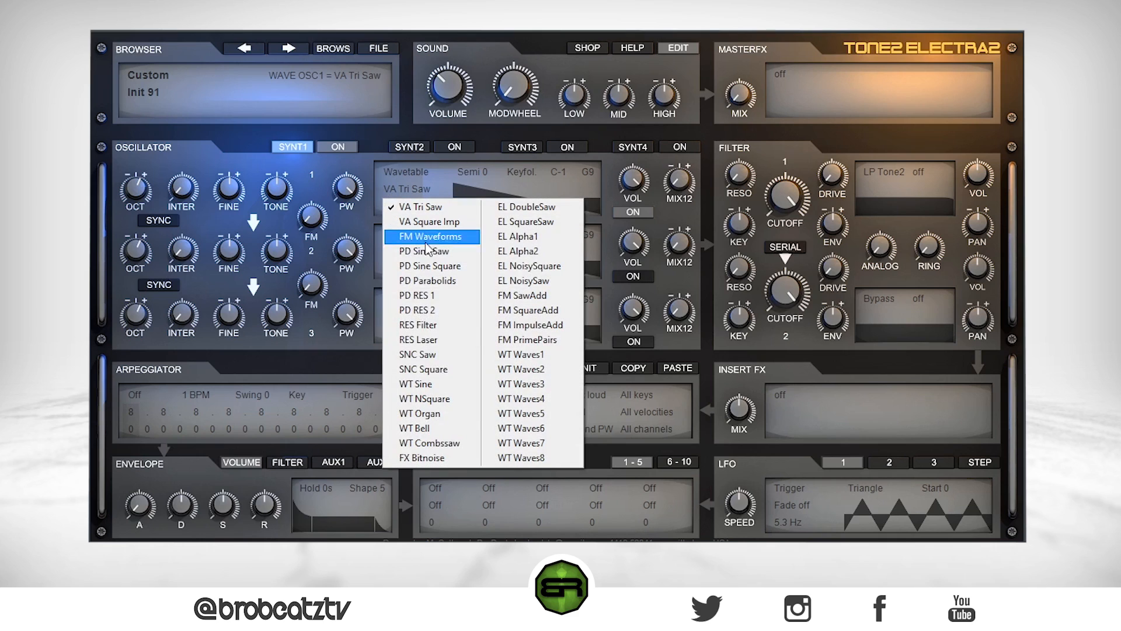
left_click(418, 430)
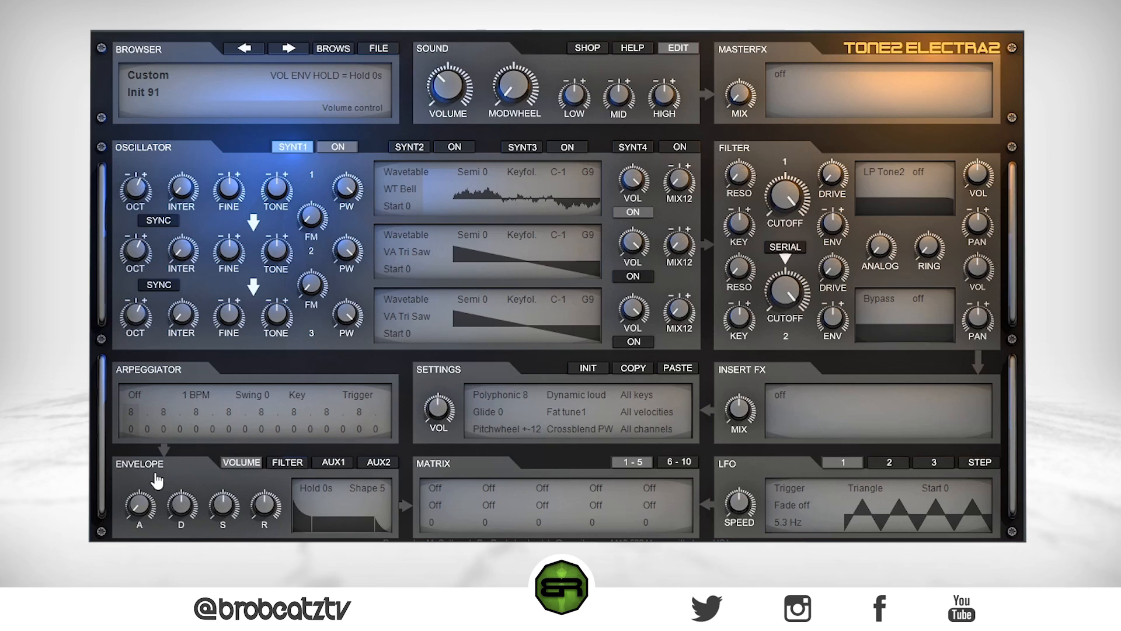
Shape Synth 1's volume envelope by raising the attack slightly, lowering the sustain to 0 and lengthening the decay a little
mouse_move(139, 504)
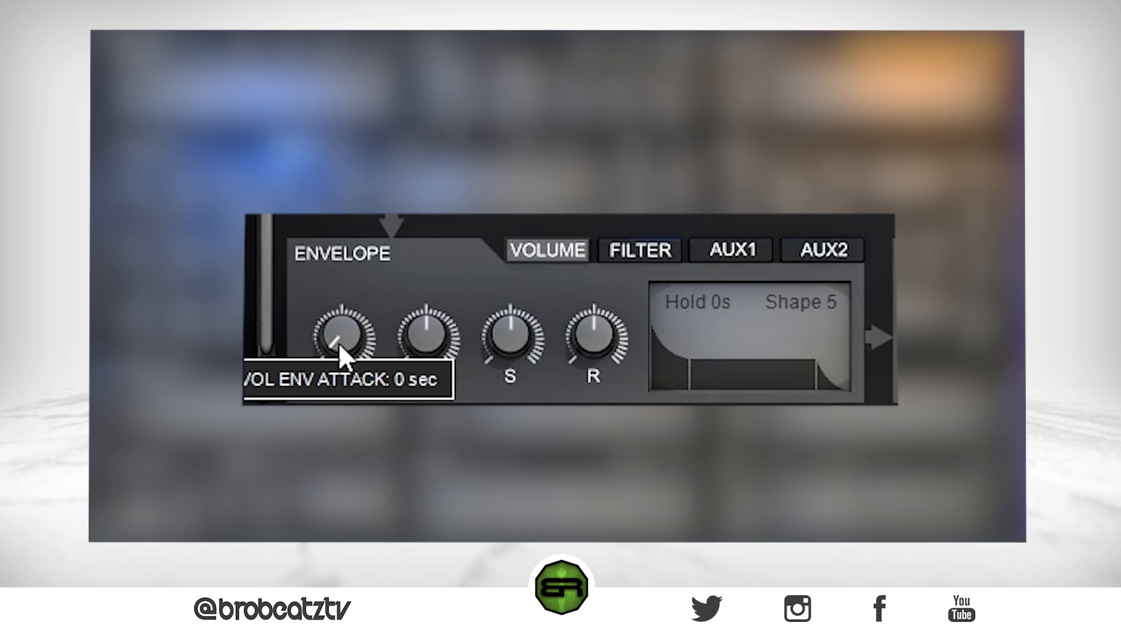
left_click_drag(339, 337, 385, 324)
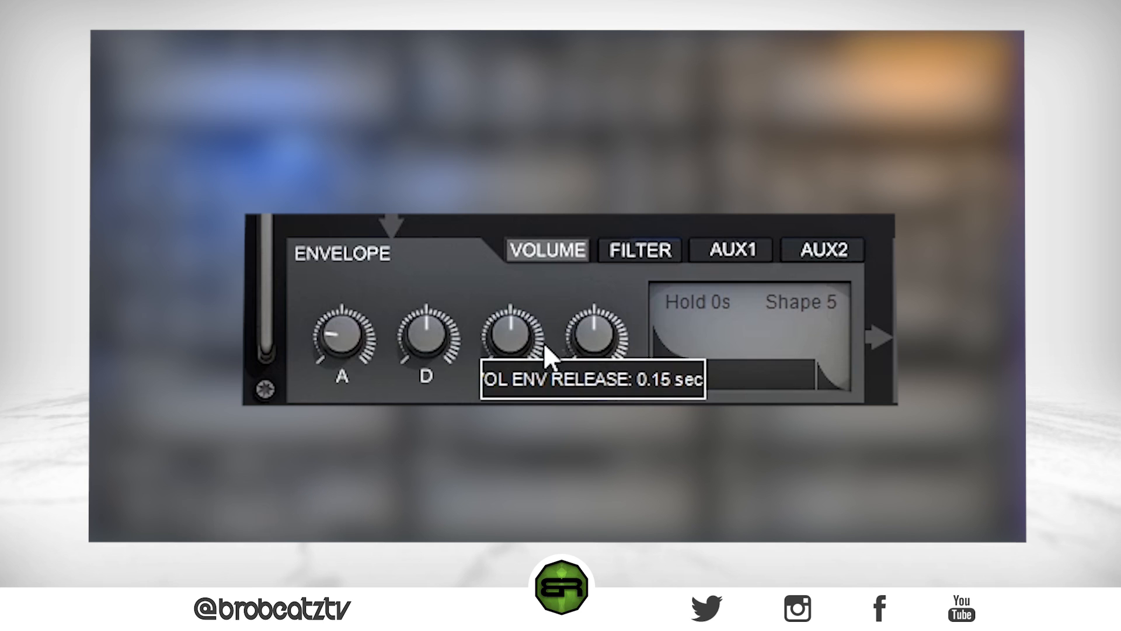
mouse_move(516, 333)
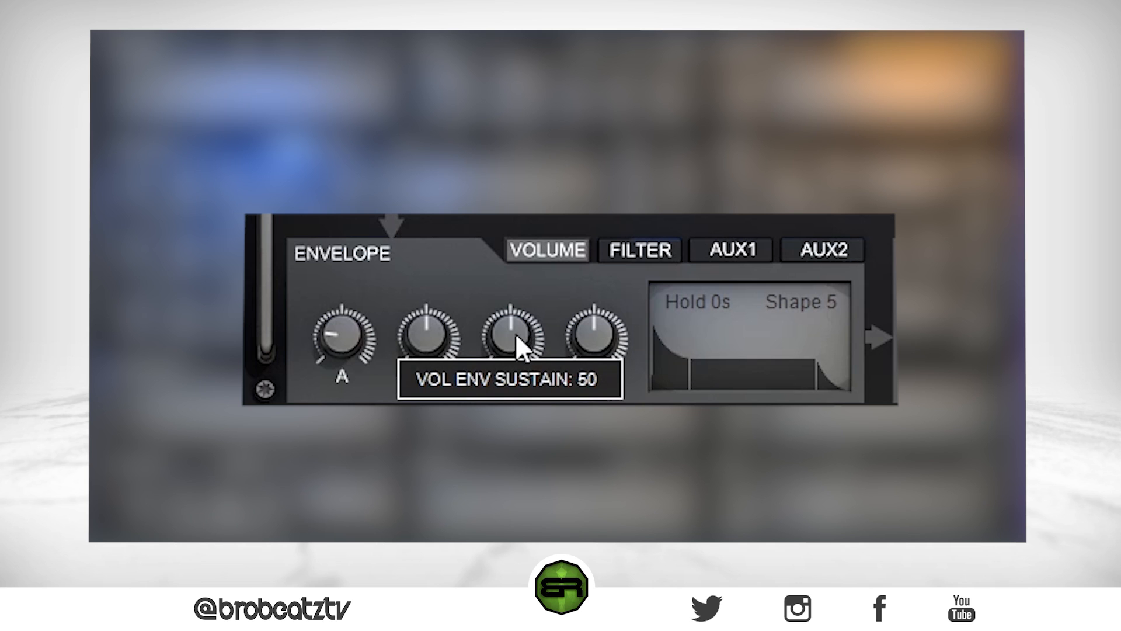
left_click_drag(515, 333, 517, 359)
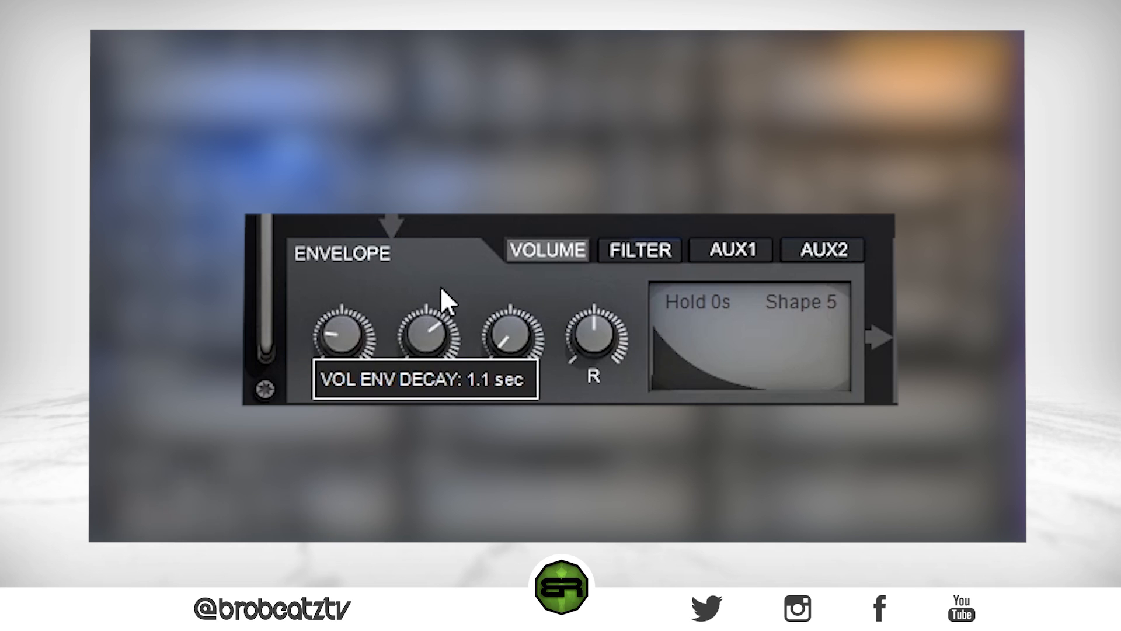
left_click_drag(446, 300, 458, 217)
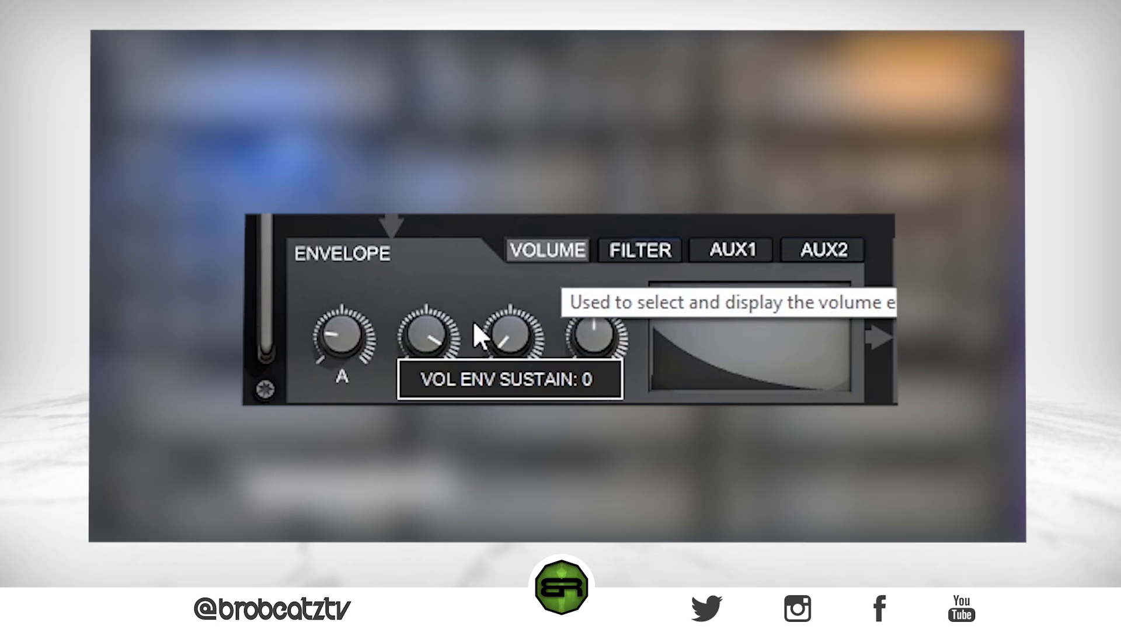
left_click_drag(439, 324, 440, 429)
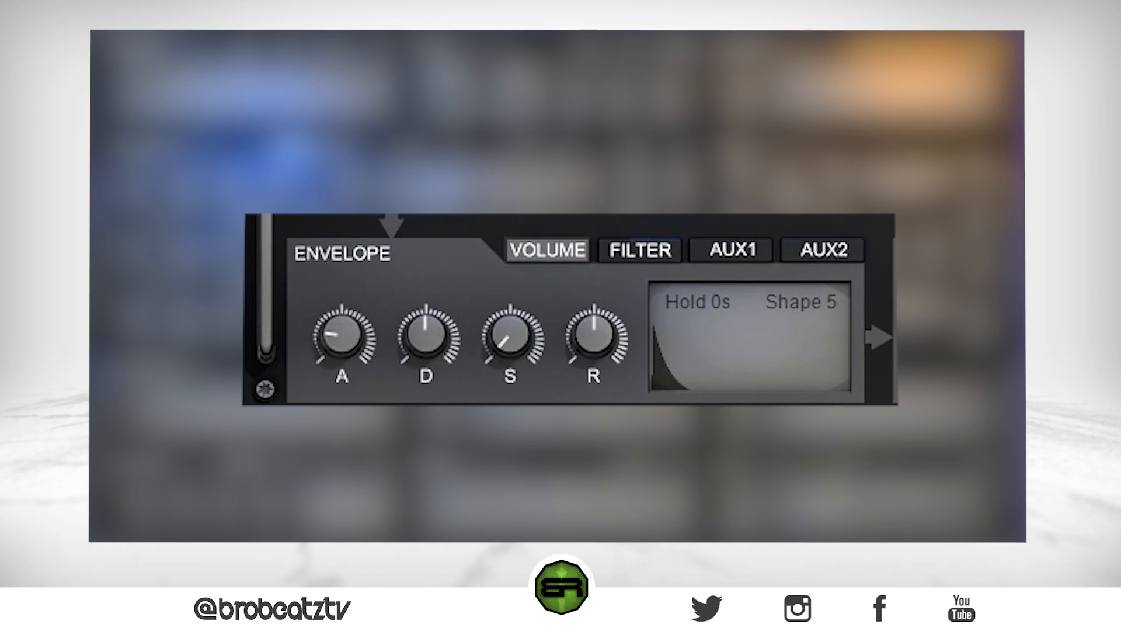
mouse_move(425, 354)
left_click_drag(427, 342, 434, 291)
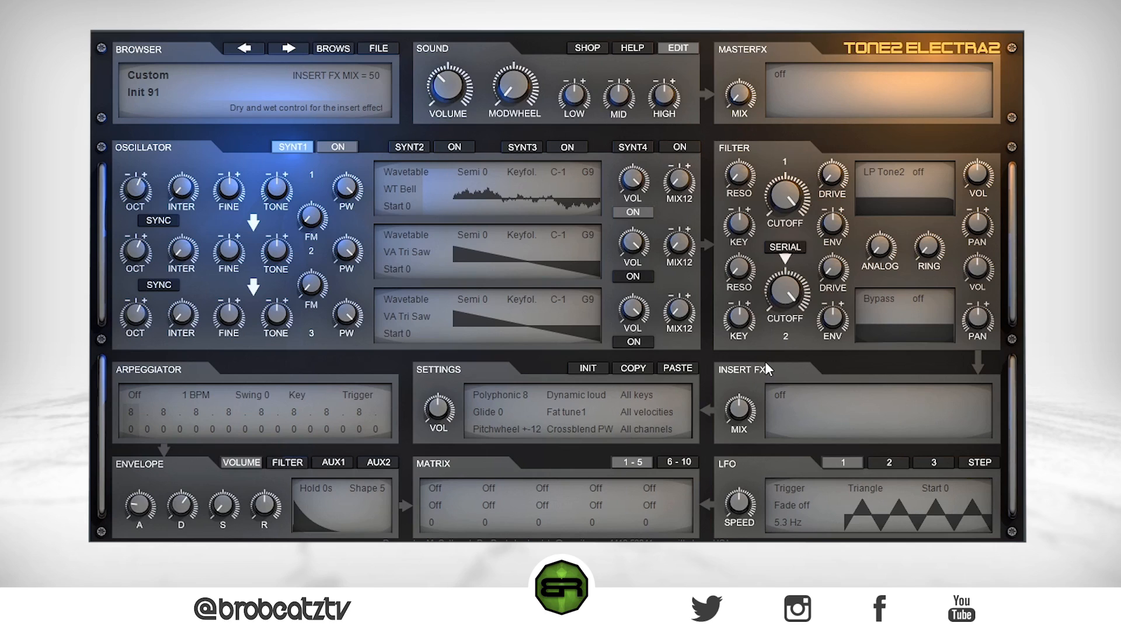
Add a Reverb Glass insert effect to Synth 1 with 63% decay and a mix of 22
left_click(782, 394)
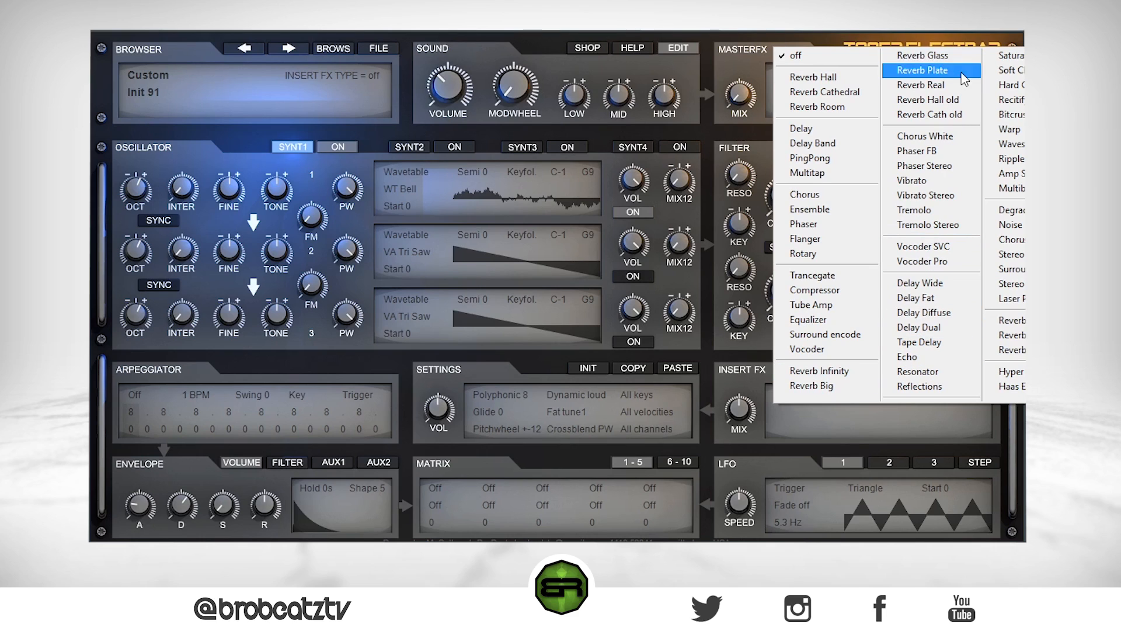
left_click(943, 59)
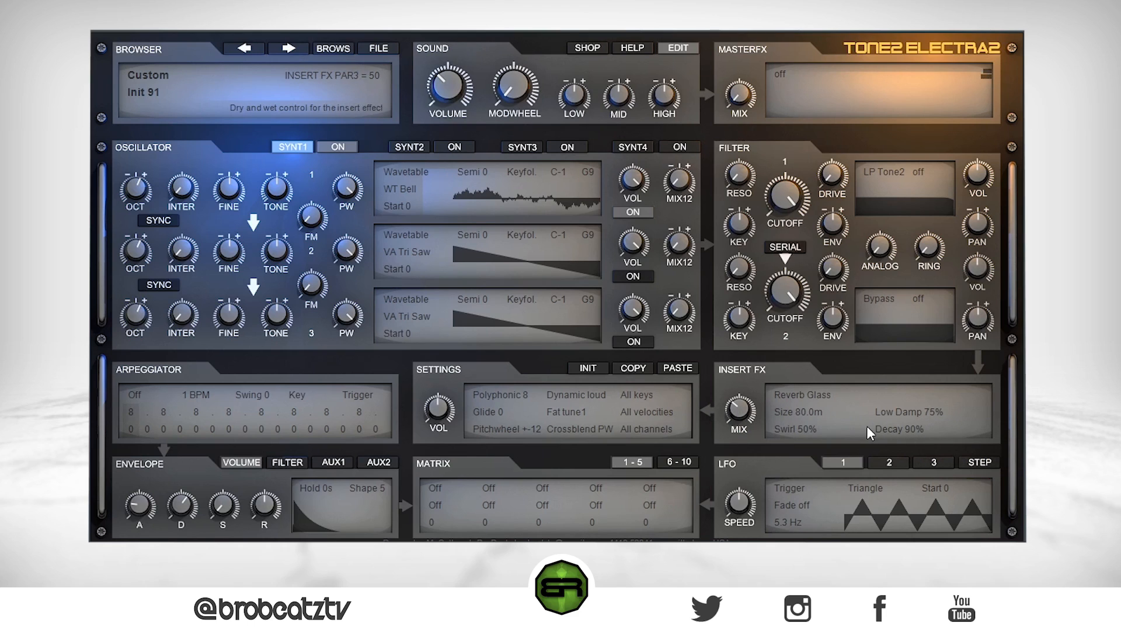
left_click_drag(903, 429, 873, 426)
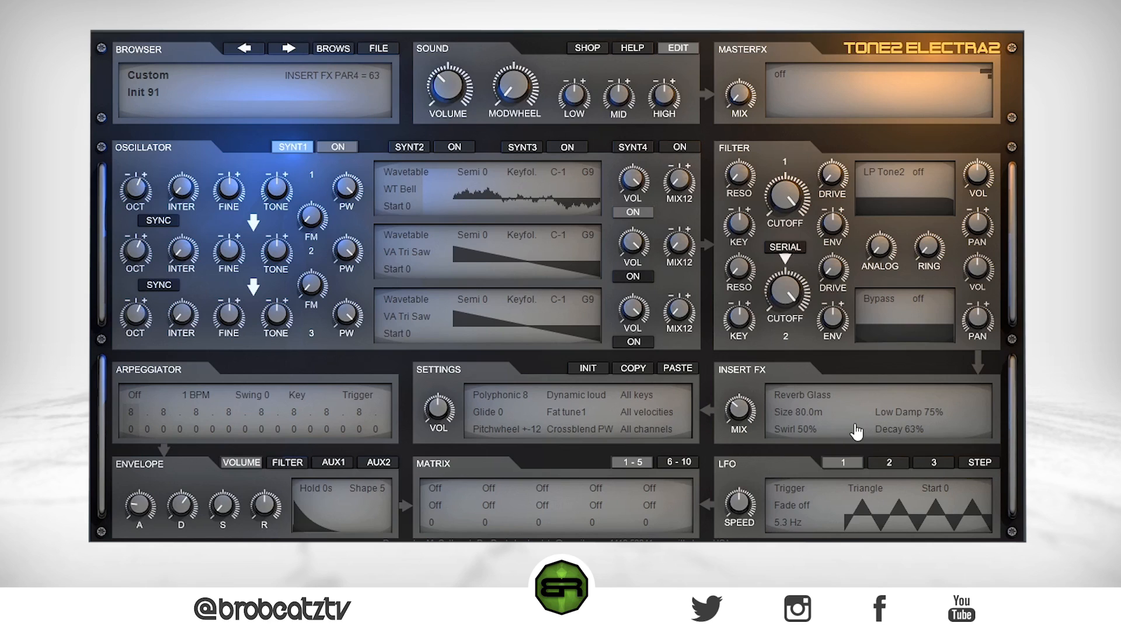
mouse_move(741, 412)
left_mouse_down()
mouse_move(748, 455)
mouse_move(741, 424)
left_mouse_up()
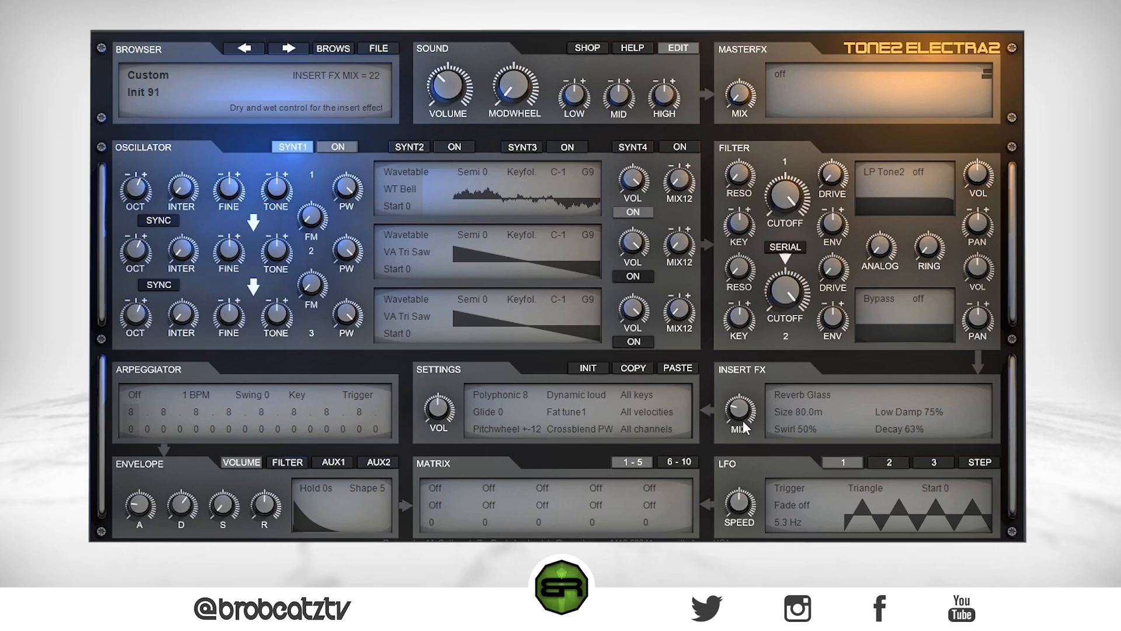
mouse_move(745, 414)
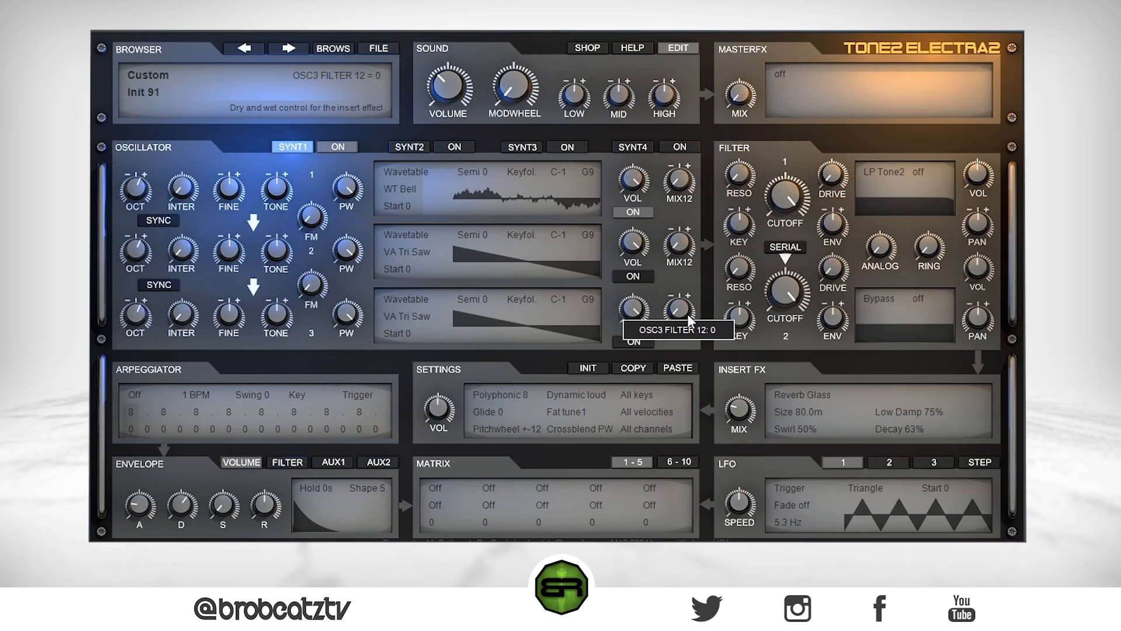
Set Synth 2's oscillator 1 to the PD Sine Square wavetable and lower its pulse width until the waveform is a smooth sine-like curve
left_click(404, 143)
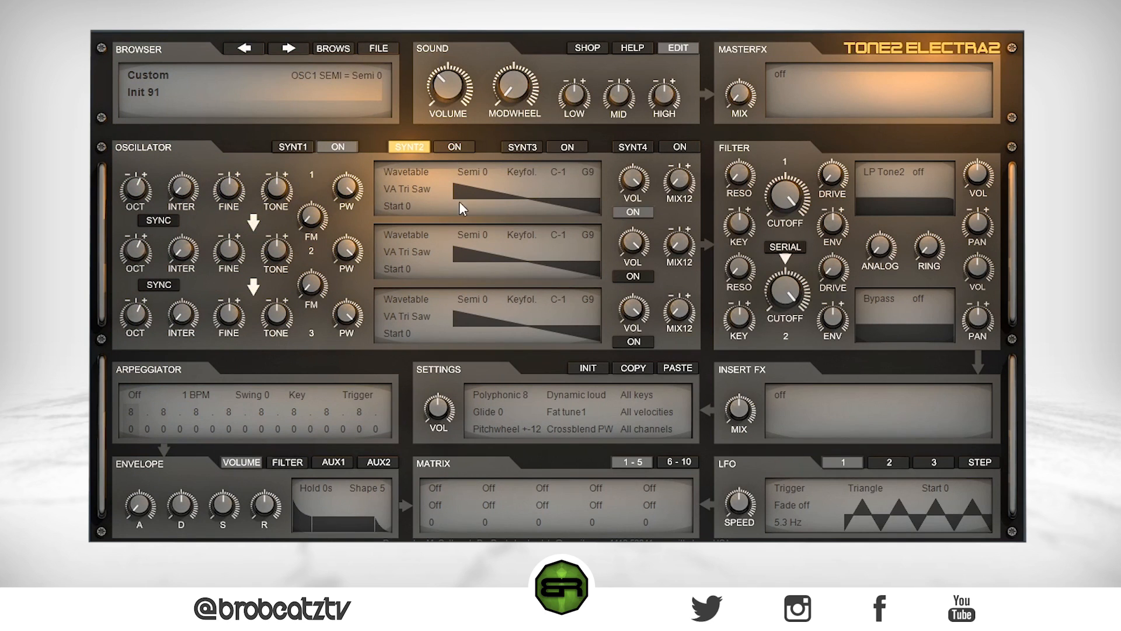
left_click(426, 192)
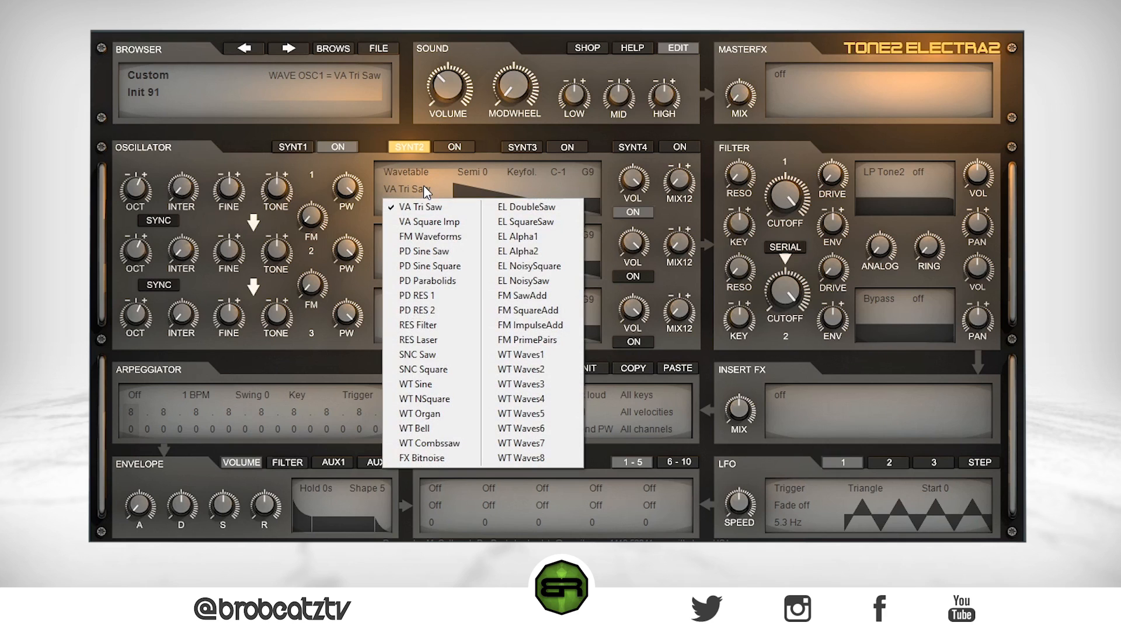
left_click(412, 265)
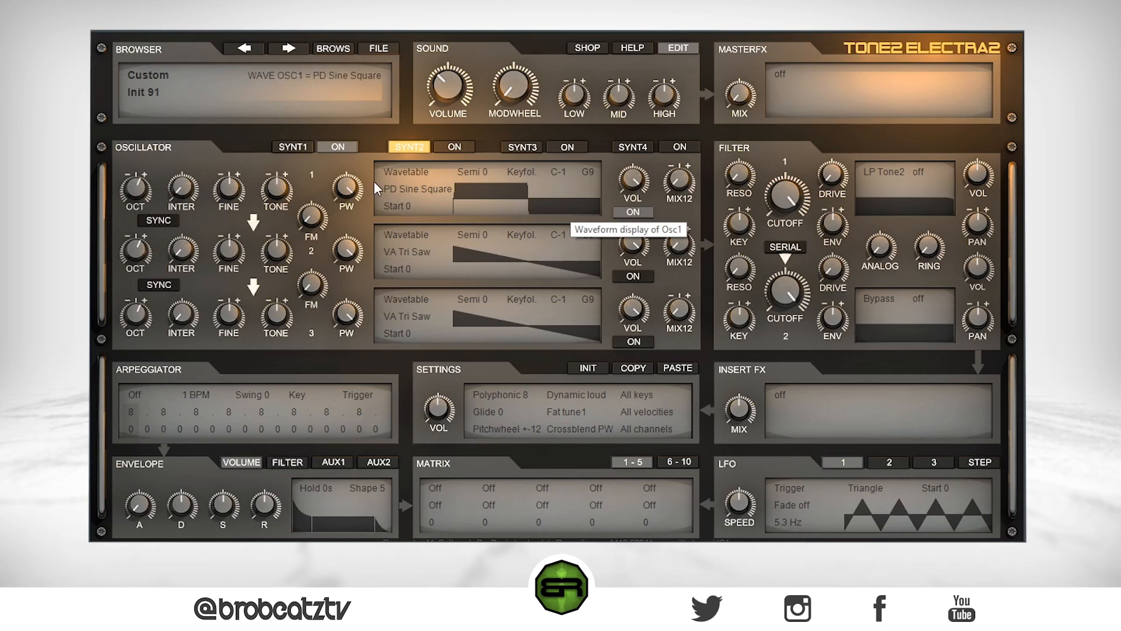
mouse_move(353, 187)
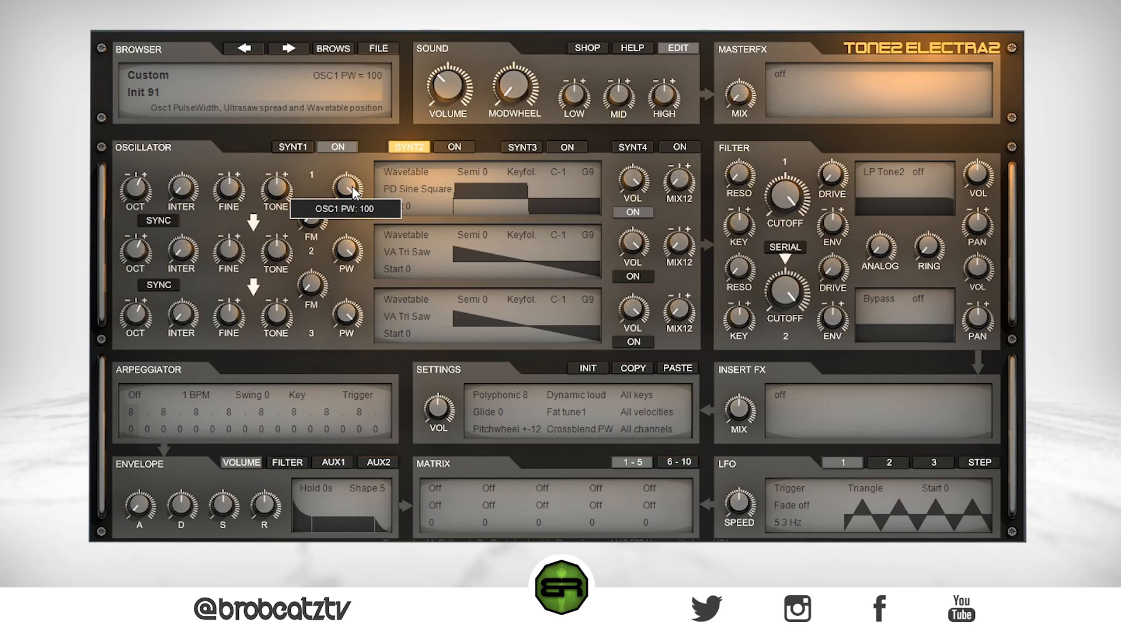
left_click_drag(348, 187, 329, 396)
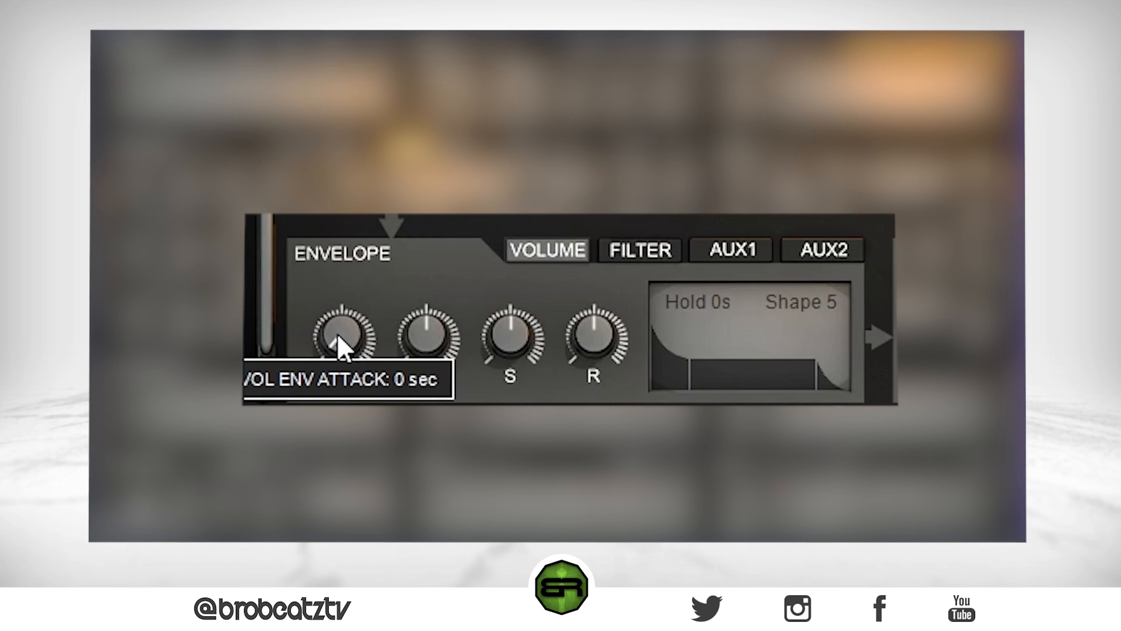
Shape Synth 2's volume envelope with a slightly raised attack, the sustain fully down and a decay of about 0.61 sec
left_click_drag(338, 336, 338, 319)
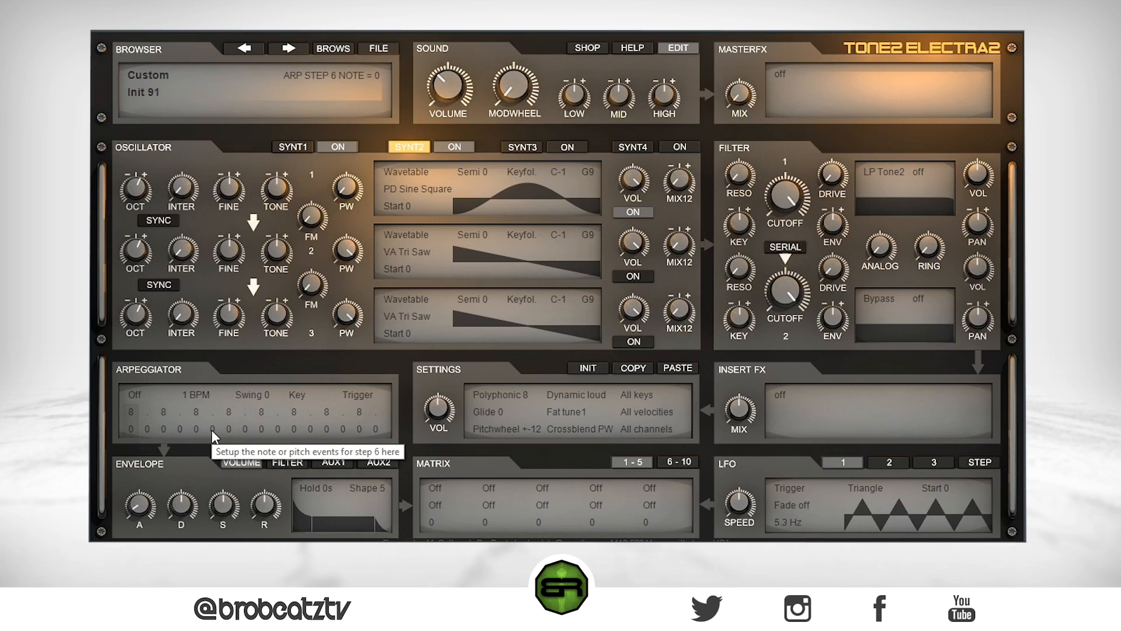
left_click_drag(222, 505, 223, 525)
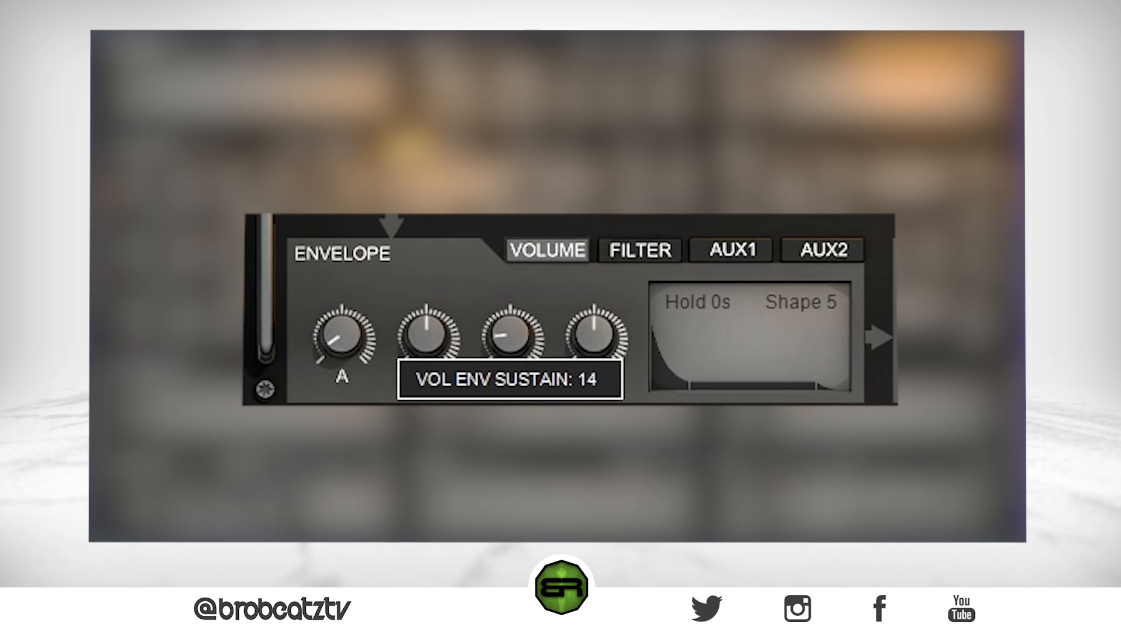
left_click_drag(418, 355, 431, 326)
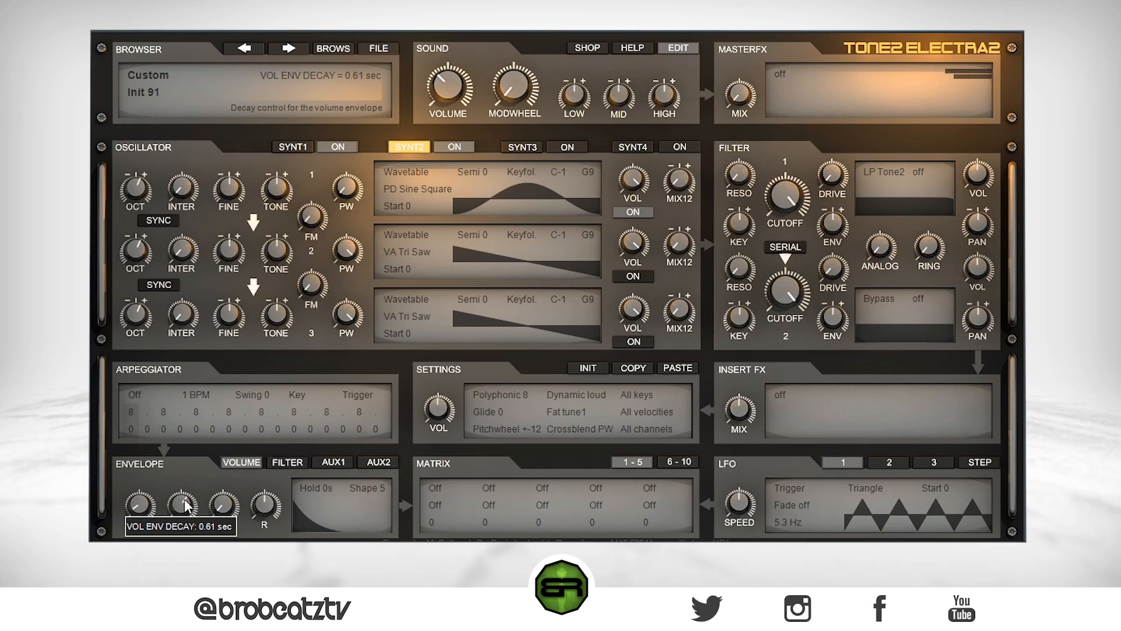
left_click_drag(184, 503, 183, 504)
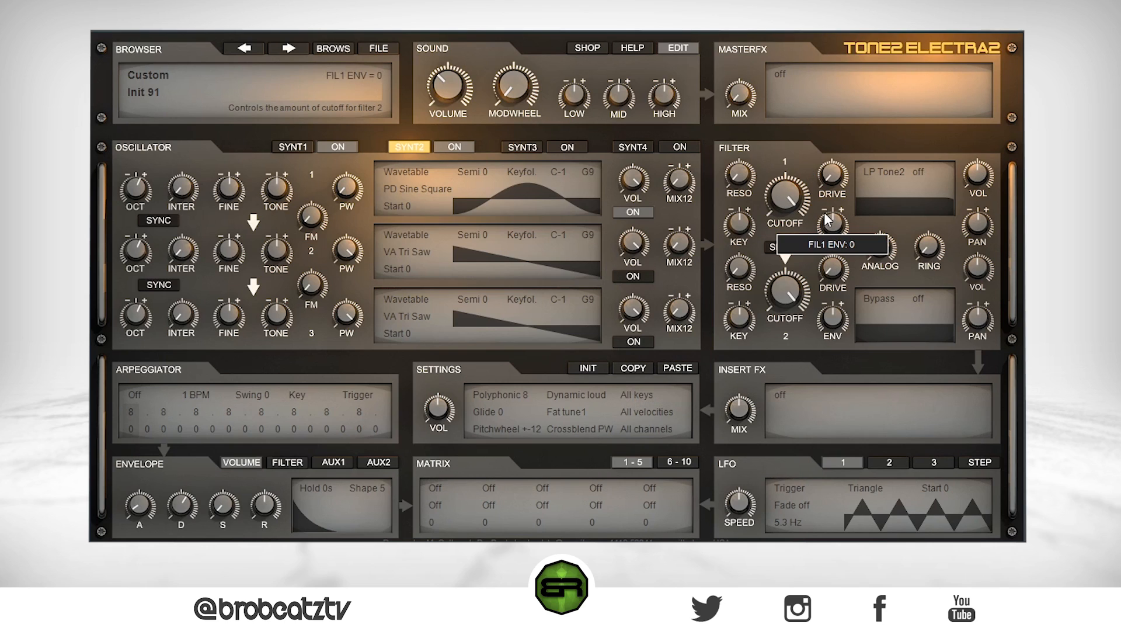
Lower the cutoff of Synth 2's filter 1 to 3203 Hz
left_click(888, 176)
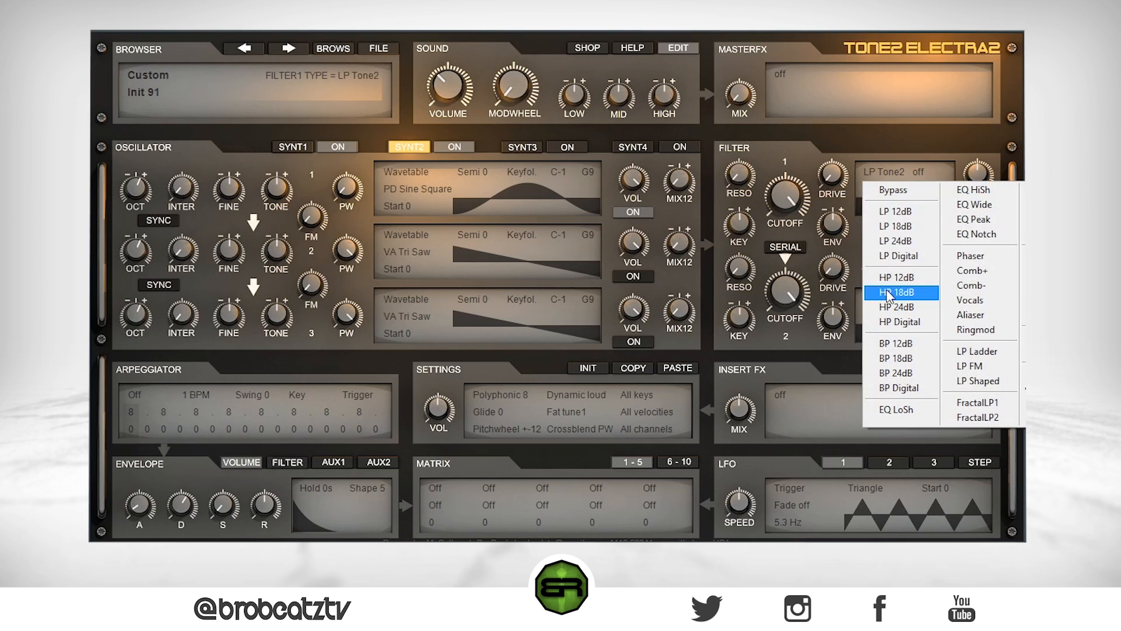
left_click(845, 157)
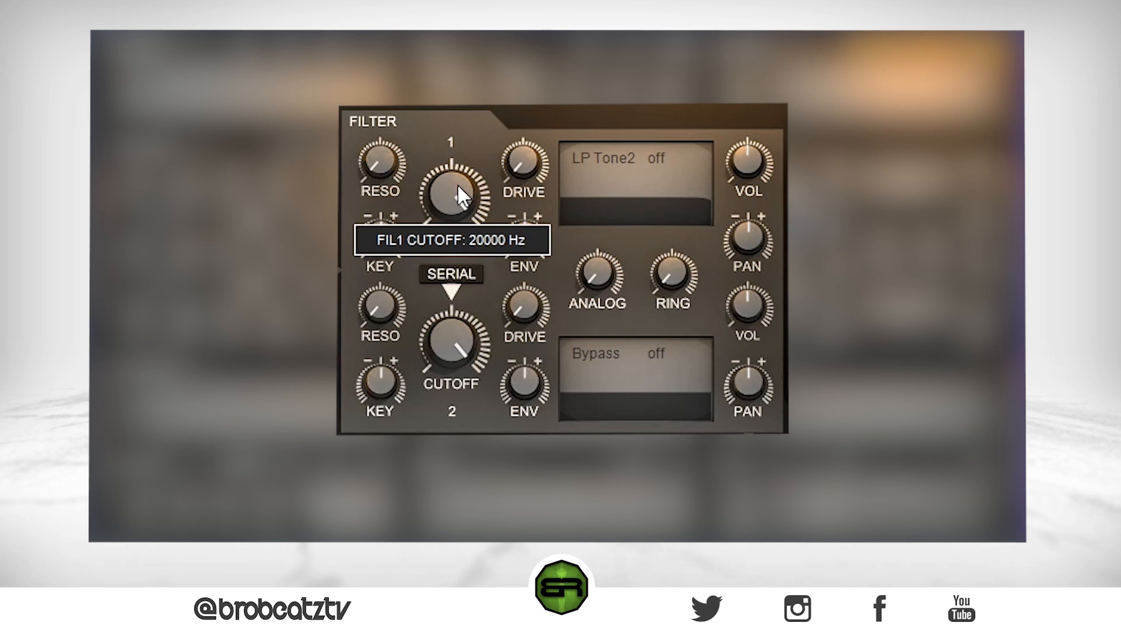
left_click_drag(791, 188, 781, 233)
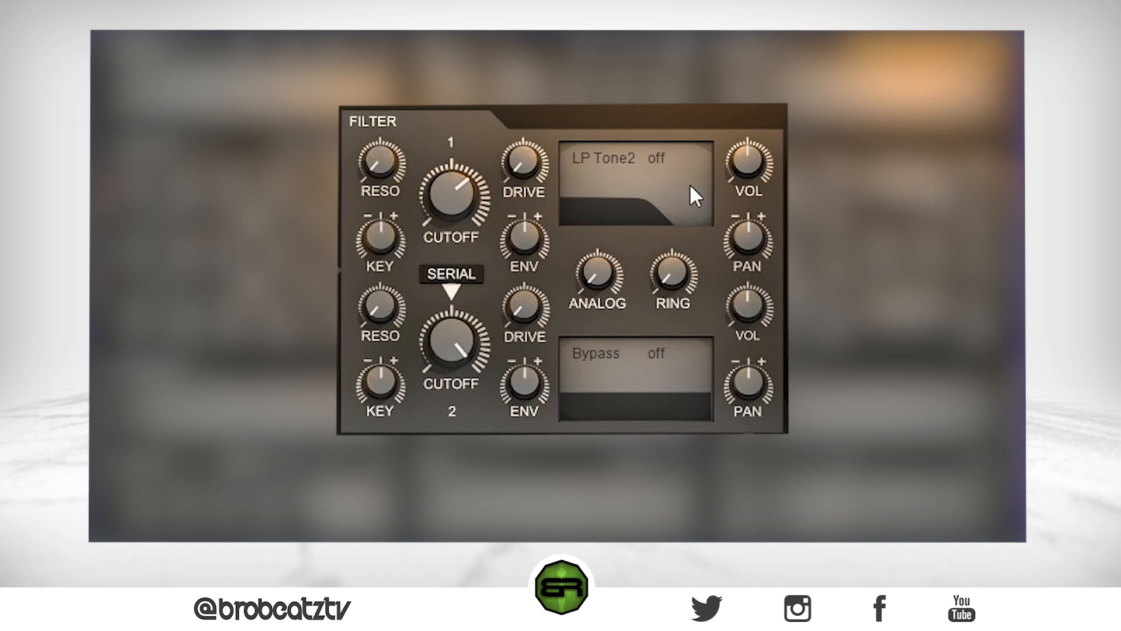
mouse_move(465, 174)
left_mouse_down()
mouse_move(463, 195)
mouse_move(469, 183)
left_mouse_up()
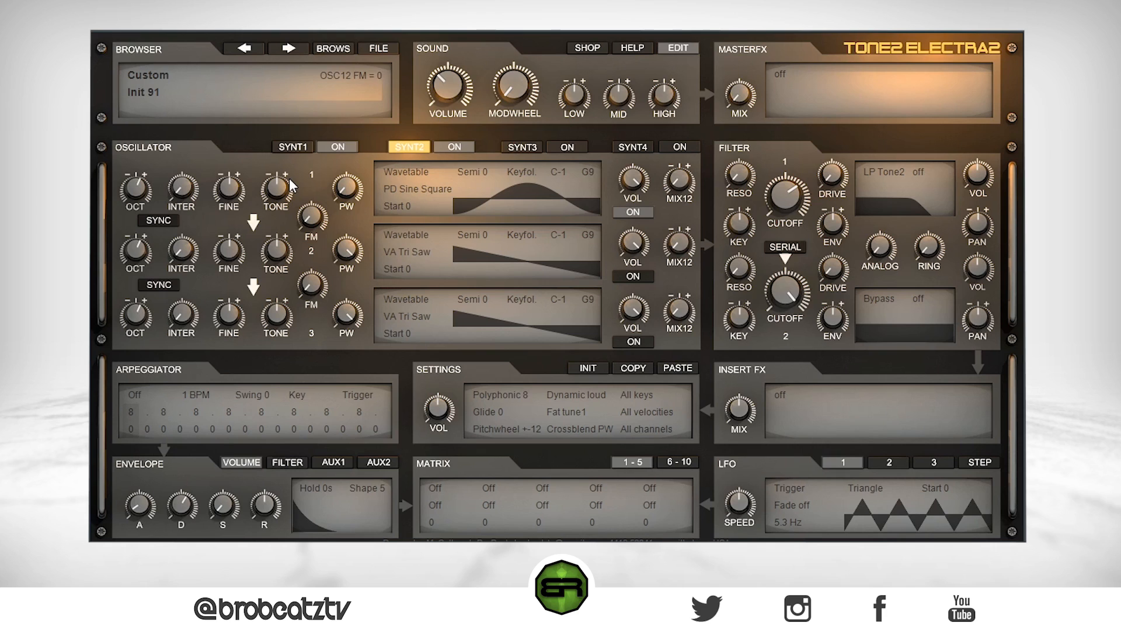
mouse_move(787, 198)
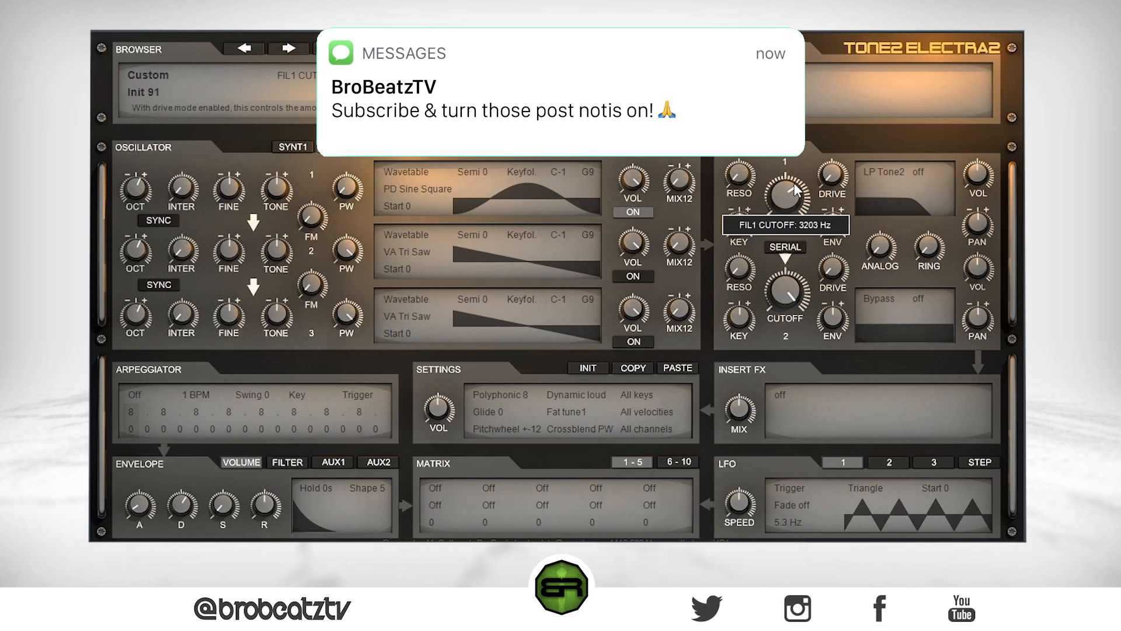
Add a Multitap insert effect to Synth 2 with 26% feedback, 10% detune, Dotted 1 and a mix of 56
left_click(780, 394)
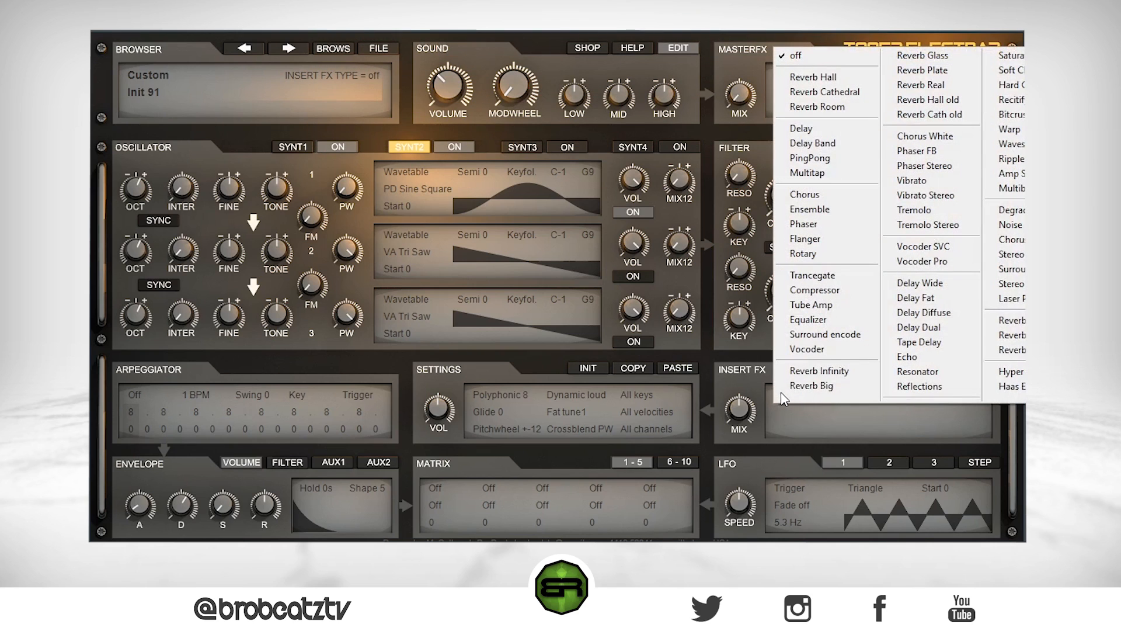
left_click(829, 175)
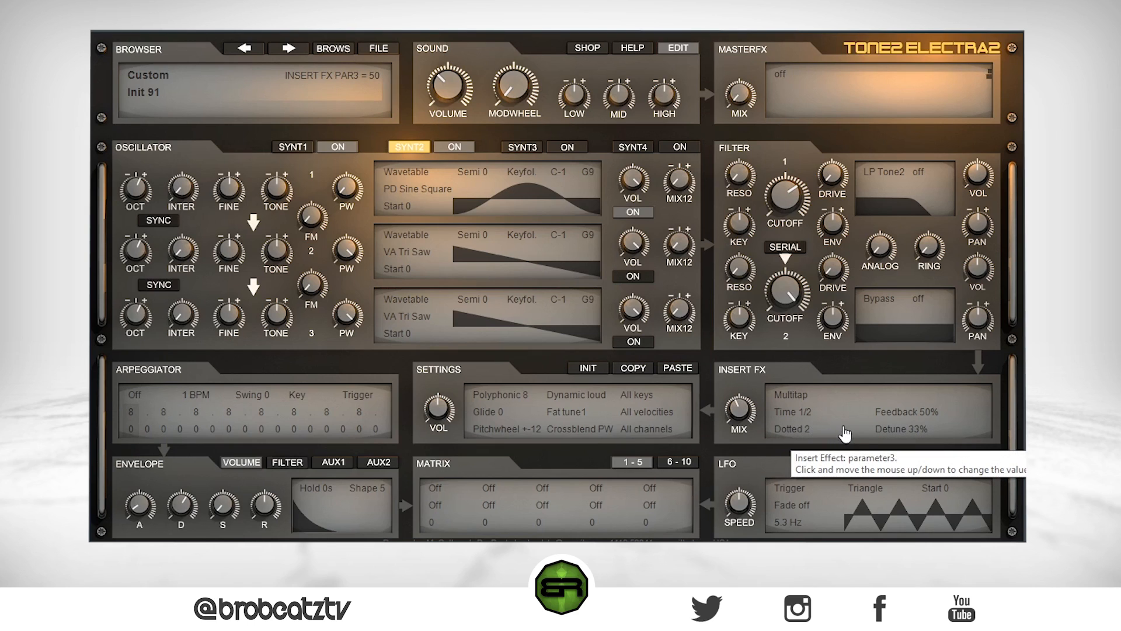
left_click_drag(915, 417, 876, 428)
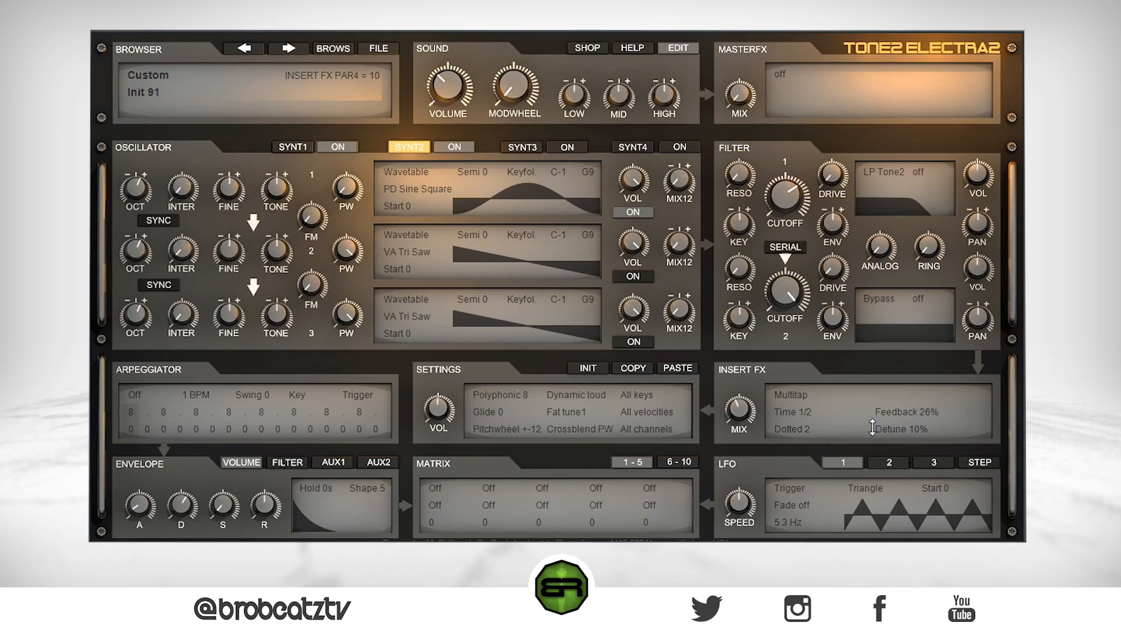
left_click_drag(803, 431, 804, 444)
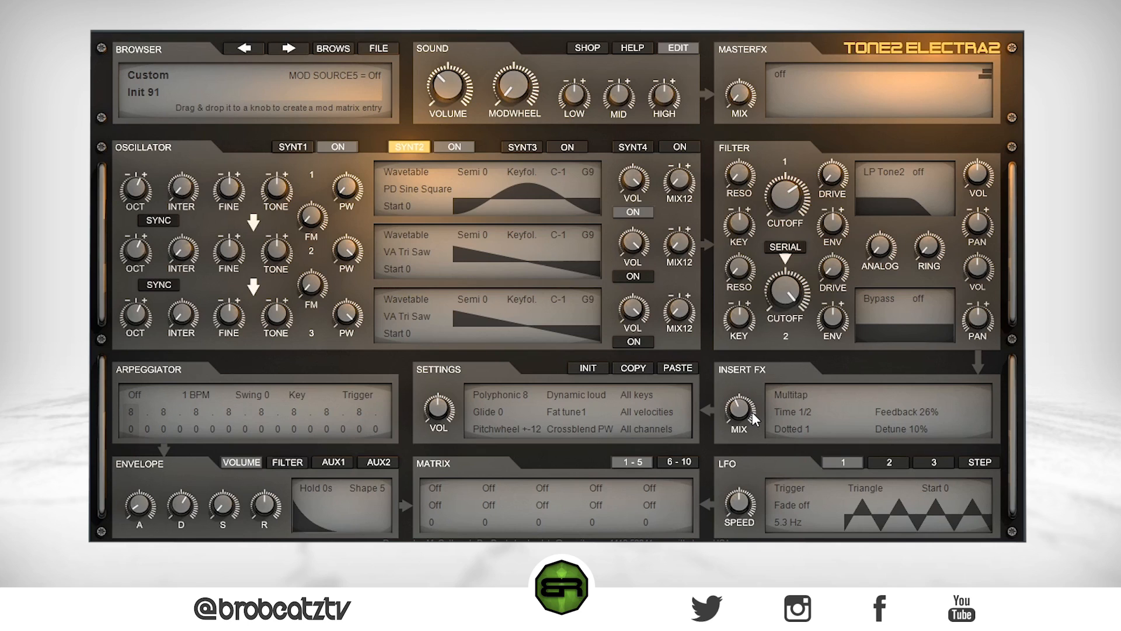
left_click_drag(742, 407, 744, 380)
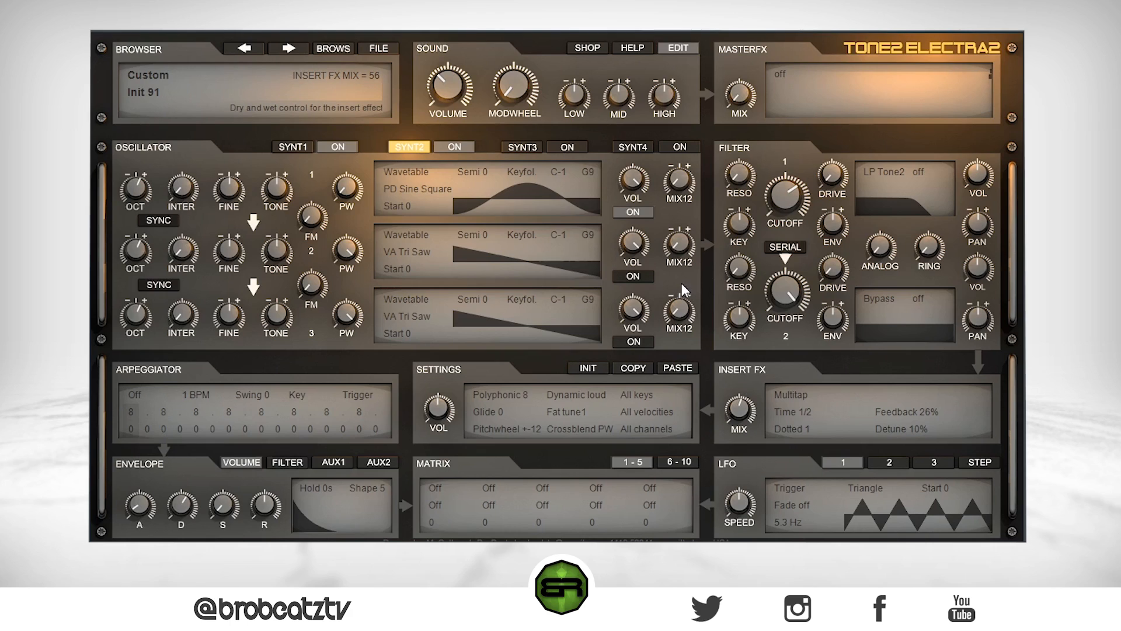
mouse_move(636, 187)
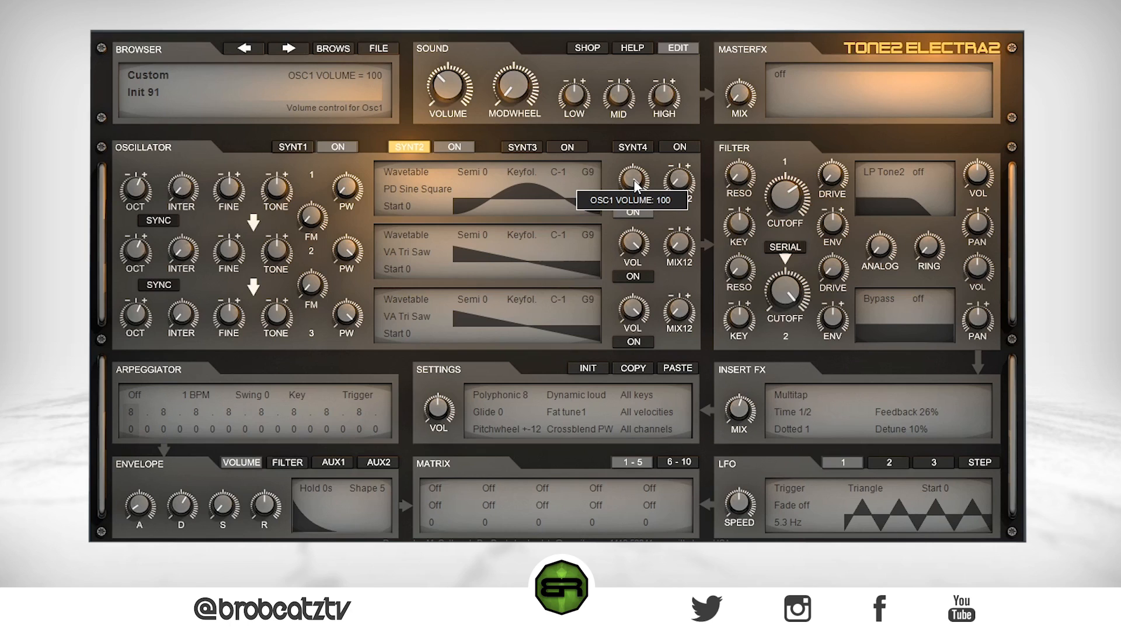
Adjust the volume of Synth 2's oscillator 1
left_click_drag(635, 184, 650, 128)
mouse_move(688, 180)
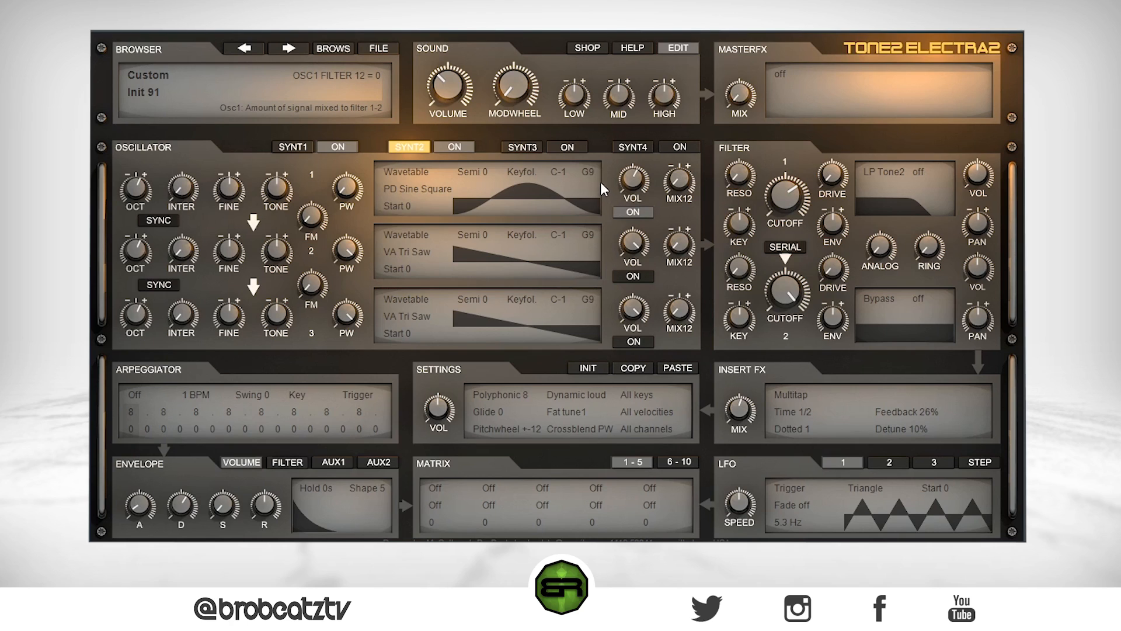
Set Synth 3's oscillator 1 to the PD Sine Saw wavetable and bring its volume envelope's sustain fully down
left_click(517, 146)
mouse_move(609, 181)
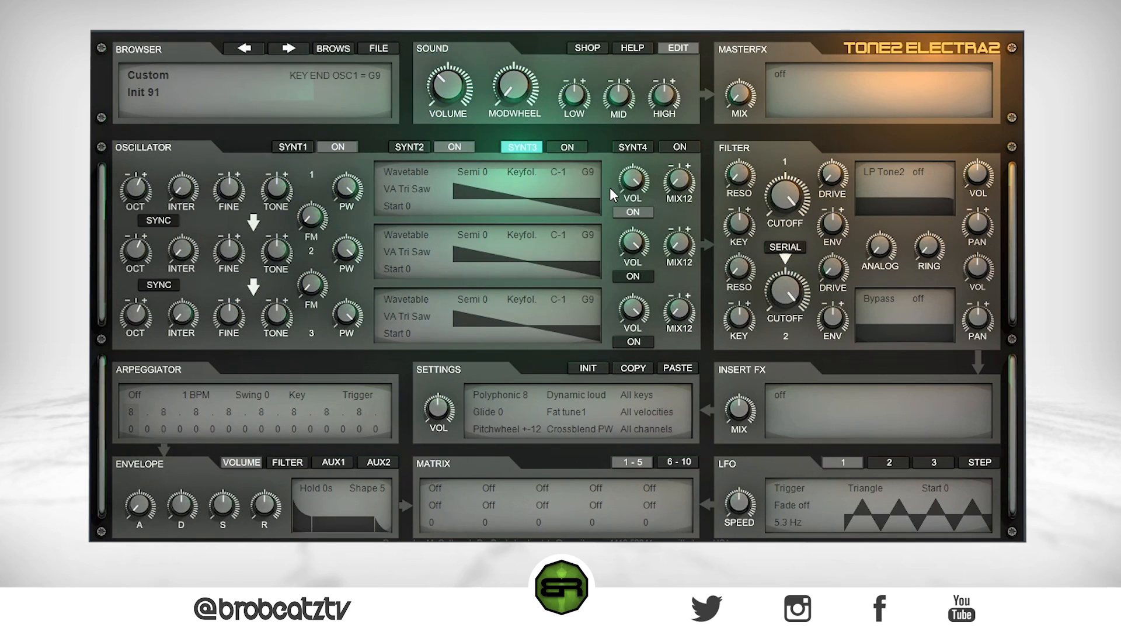
left_click(413, 188)
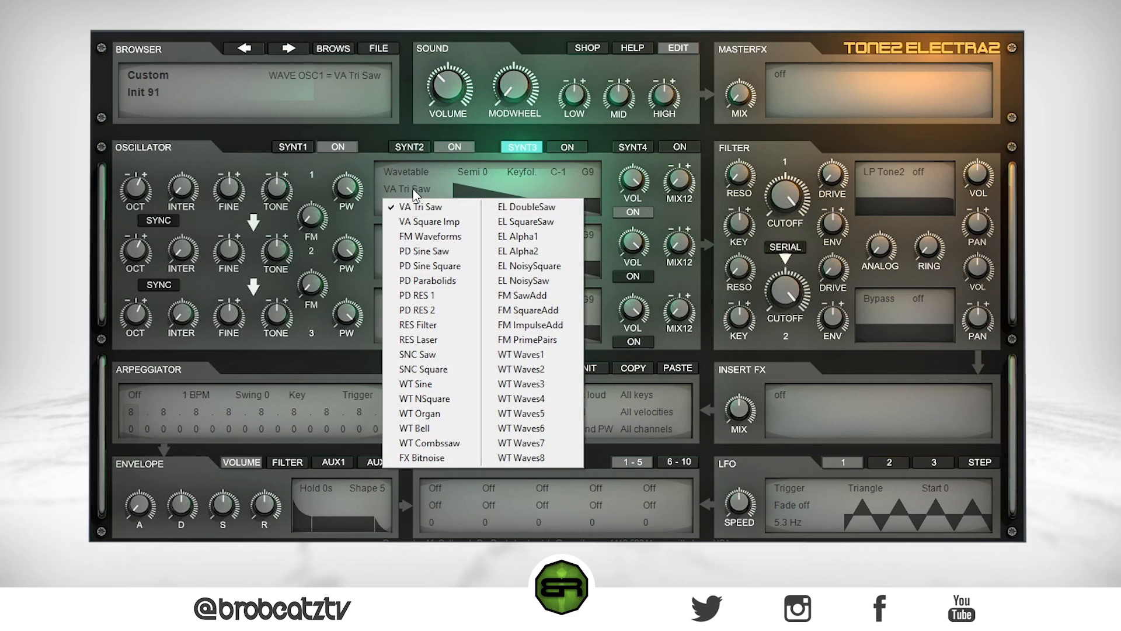
left_click(443, 251)
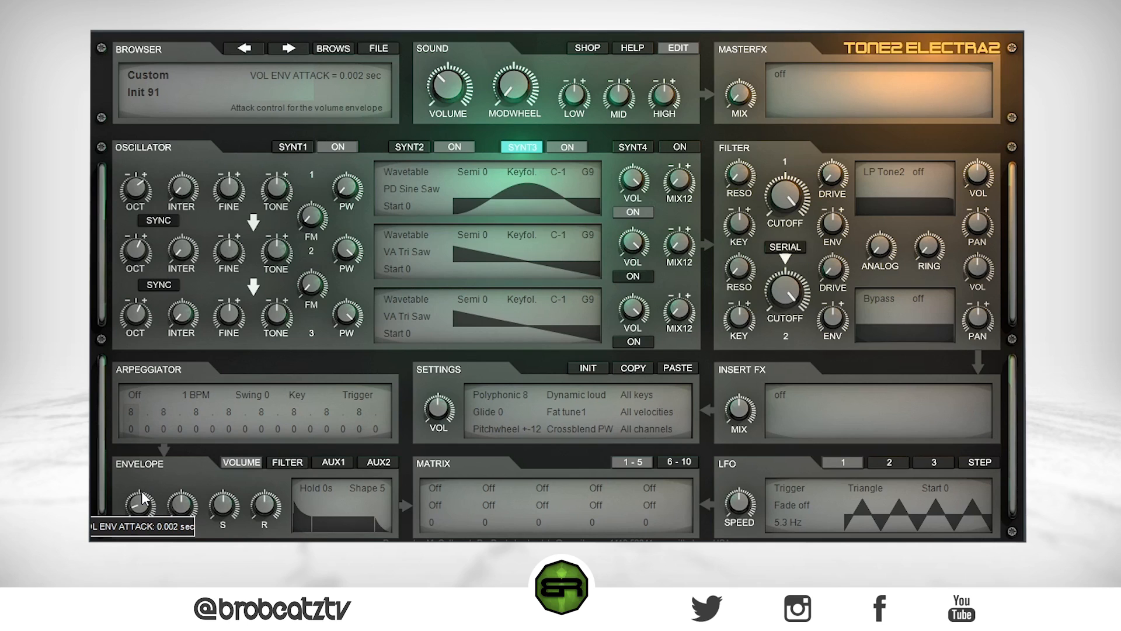
left_click_drag(224, 504, 223, 540)
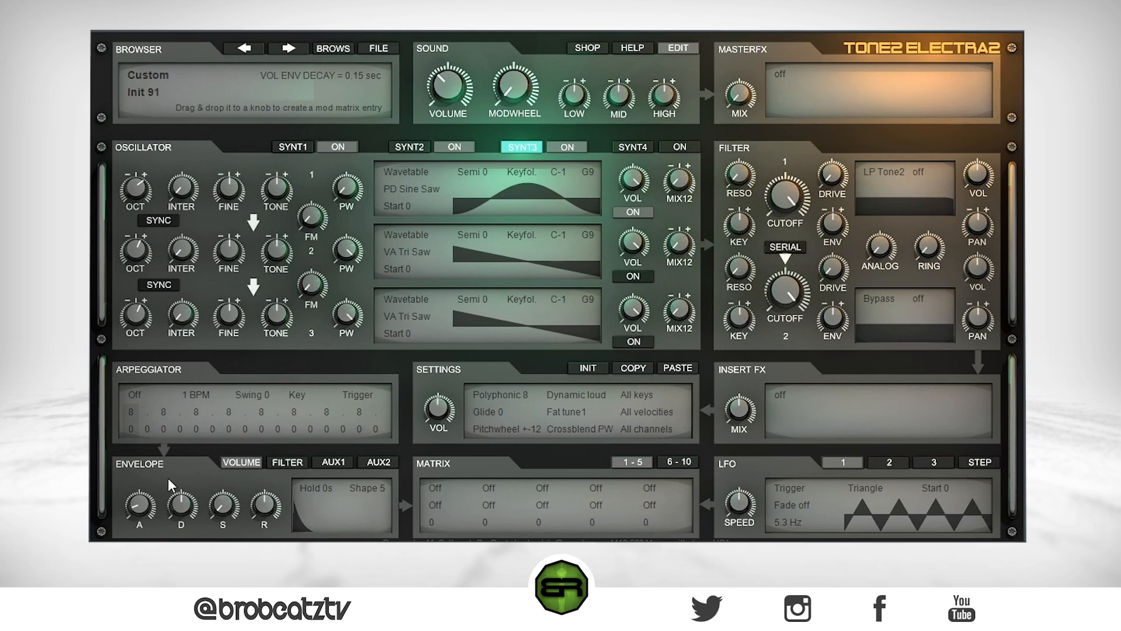
Add a Delay insert effect to Synth 3 with Time 1, 9% feedback and a raised mix
left_click(780, 396)
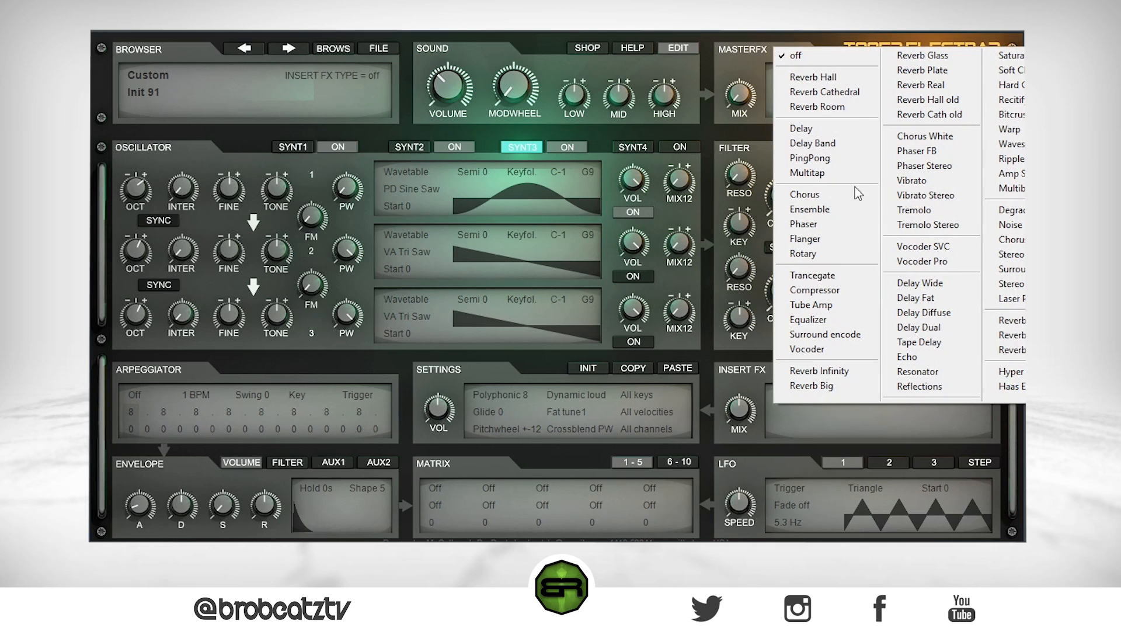
left_click(786, 129)
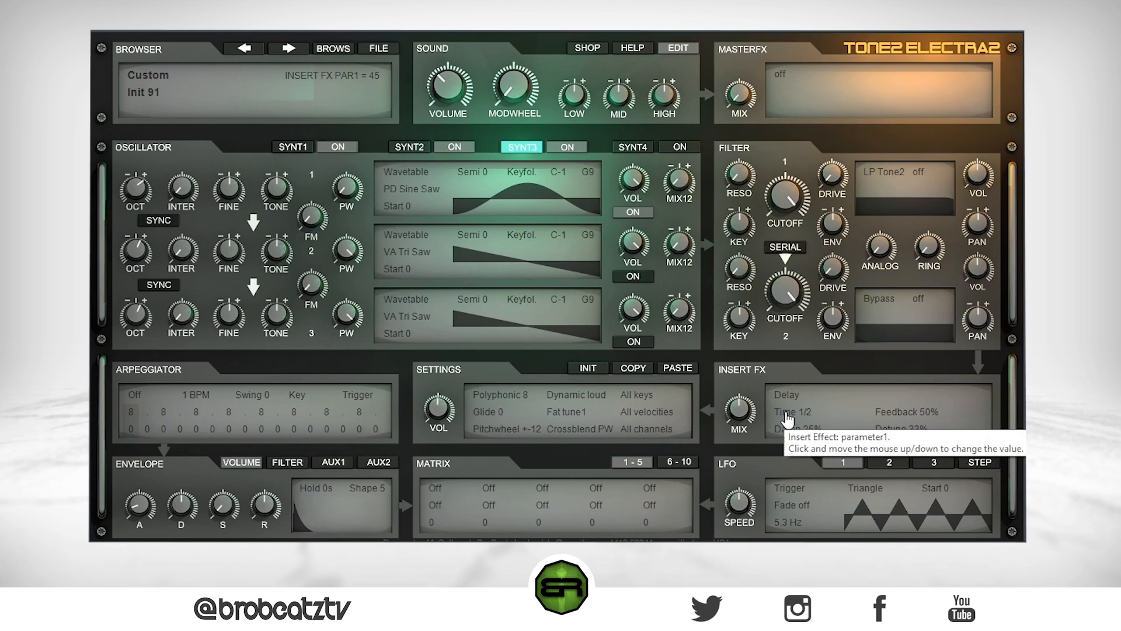
left_click_drag(794, 413, 804, 367)
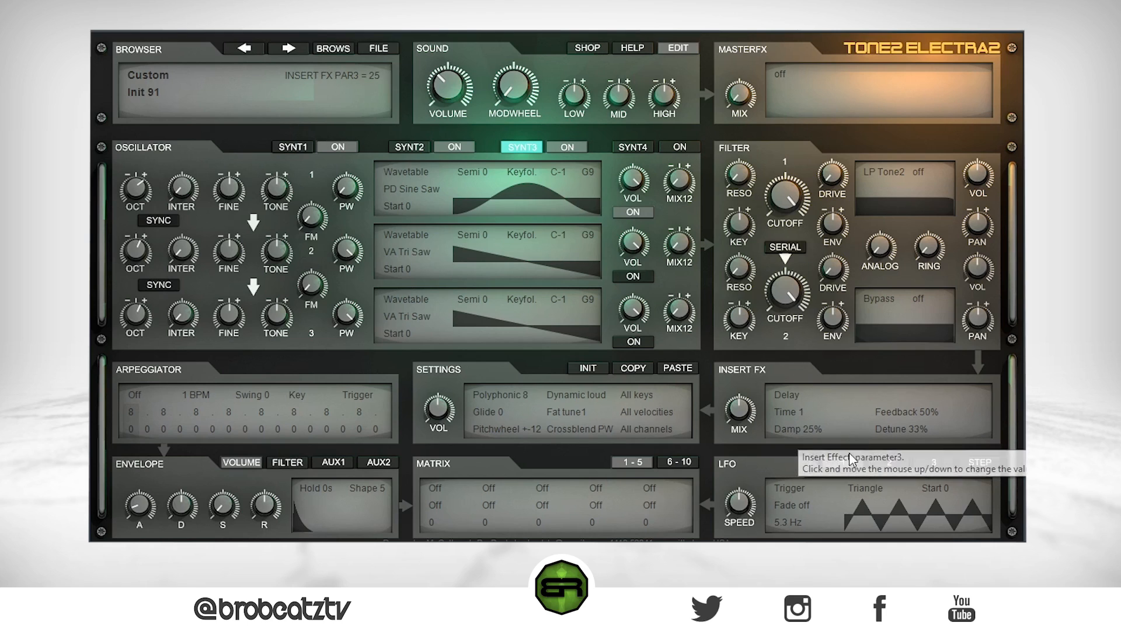
mouse_move(740, 408)
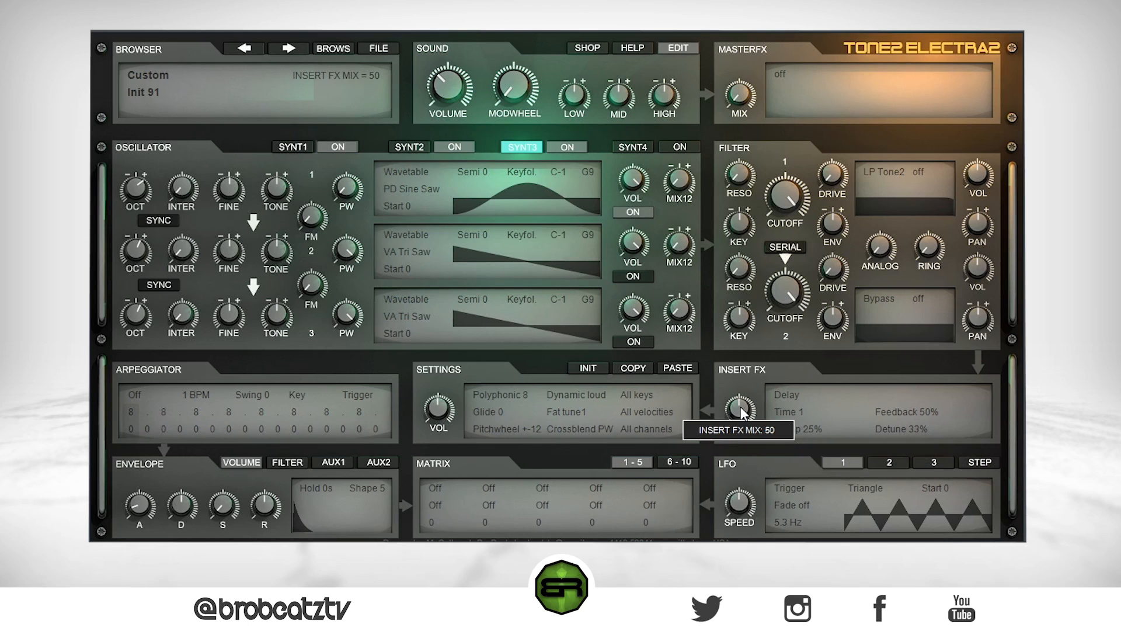
left_click_drag(741, 432, 748, 358)
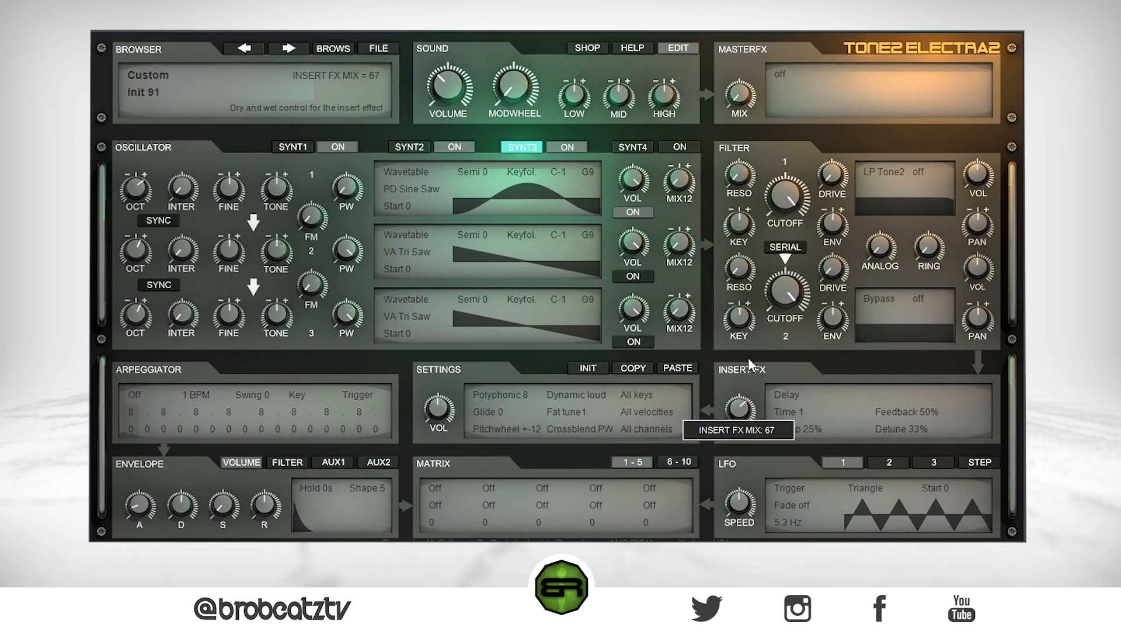
left_click_drag(902, 413, 864, 426)
left_click_drag(739, 412, 739, 351)
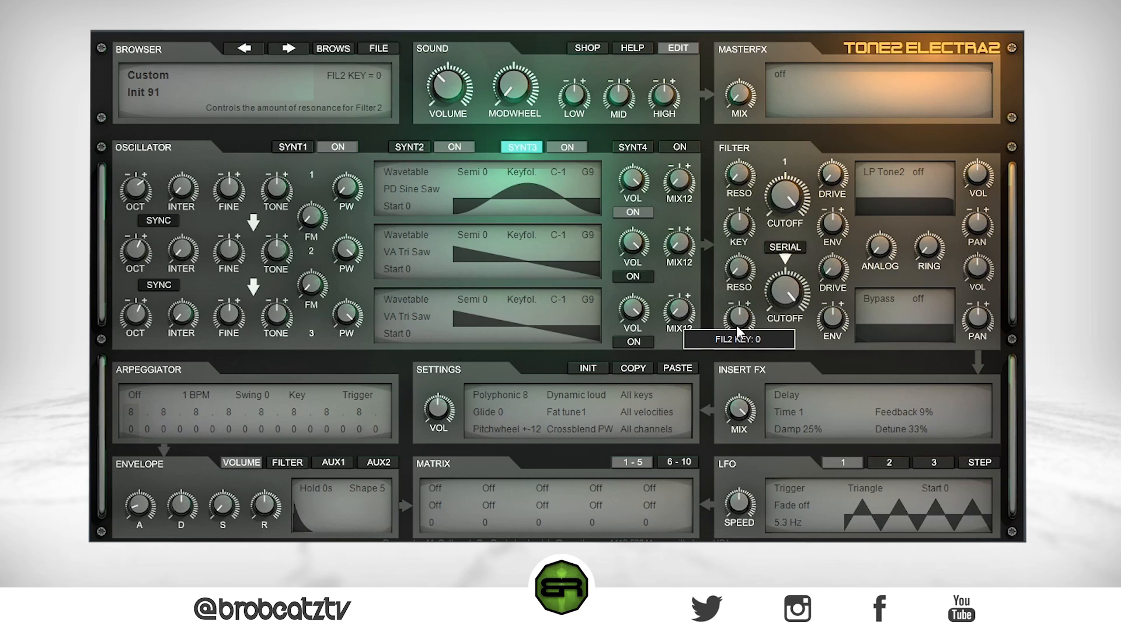
scroll(741, 409, "down", 3)
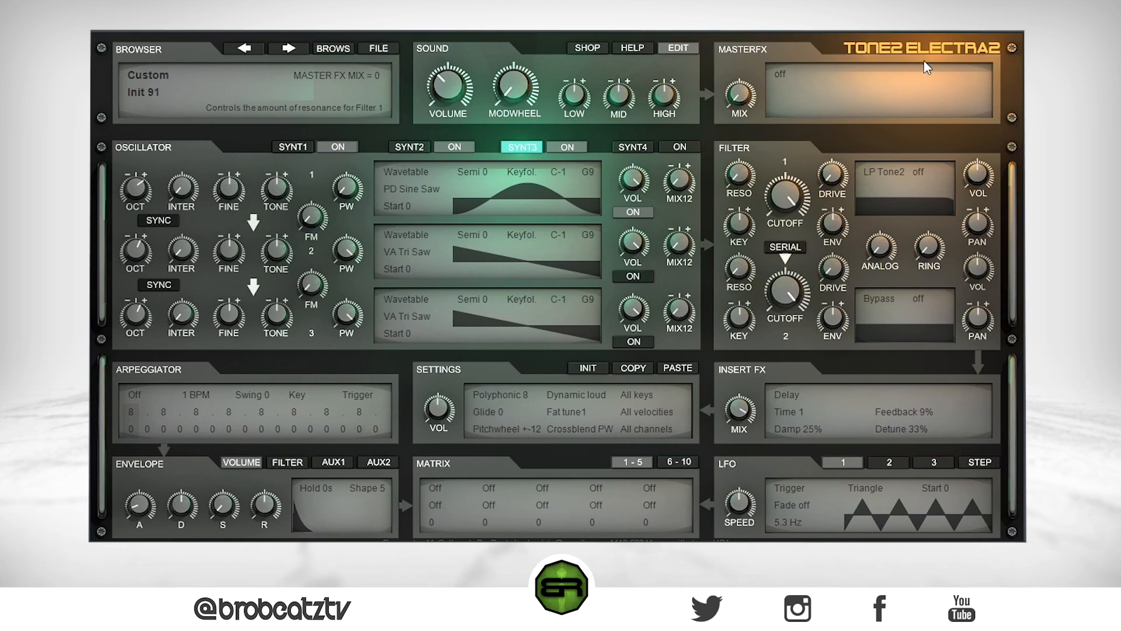
Add a Chorus master effect with a depth of 9% and reduce its mix
left_click(779, 72)
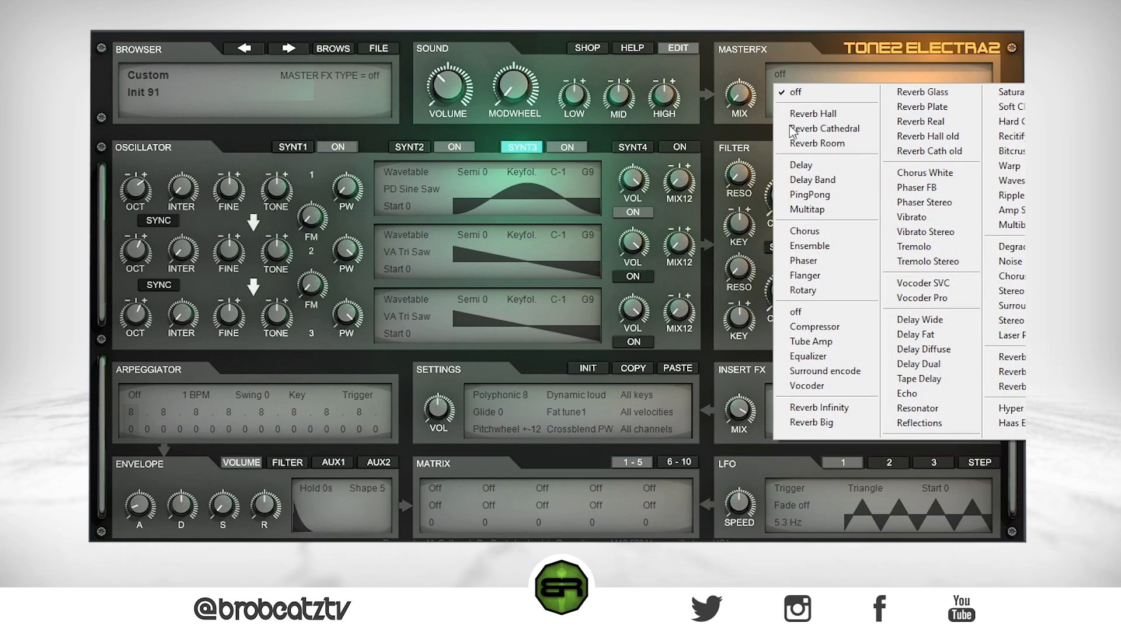
left_click(804, 232)
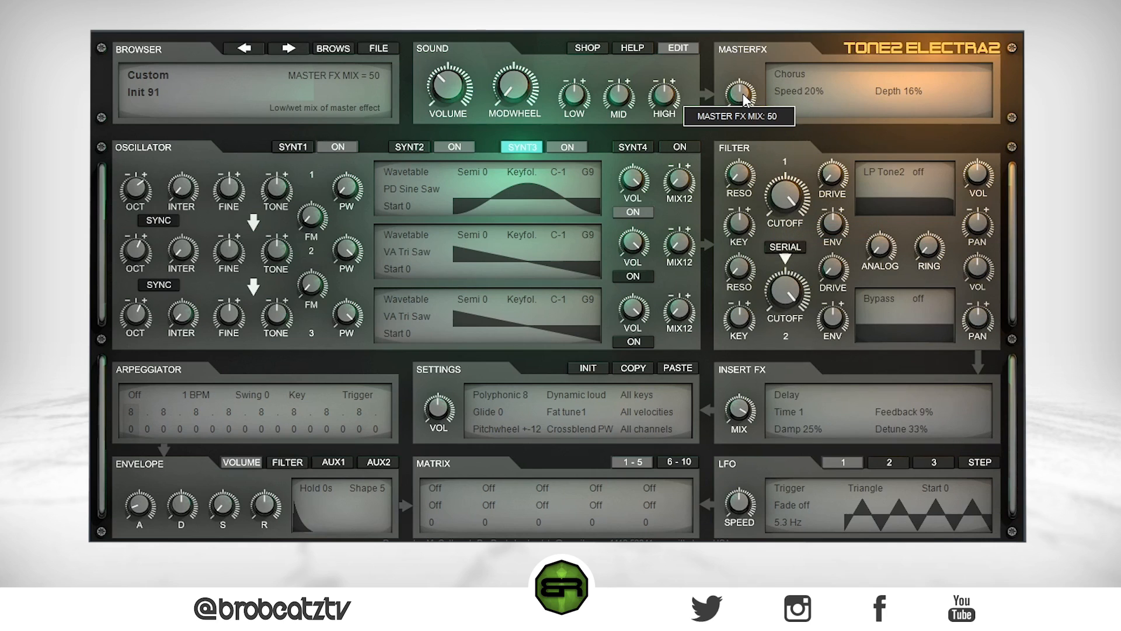
left_click_drag(889, 86, 888, 92)
left_click_drag(747, 94, 736, 139)
left_click_drag(736, 141, 737, 129)
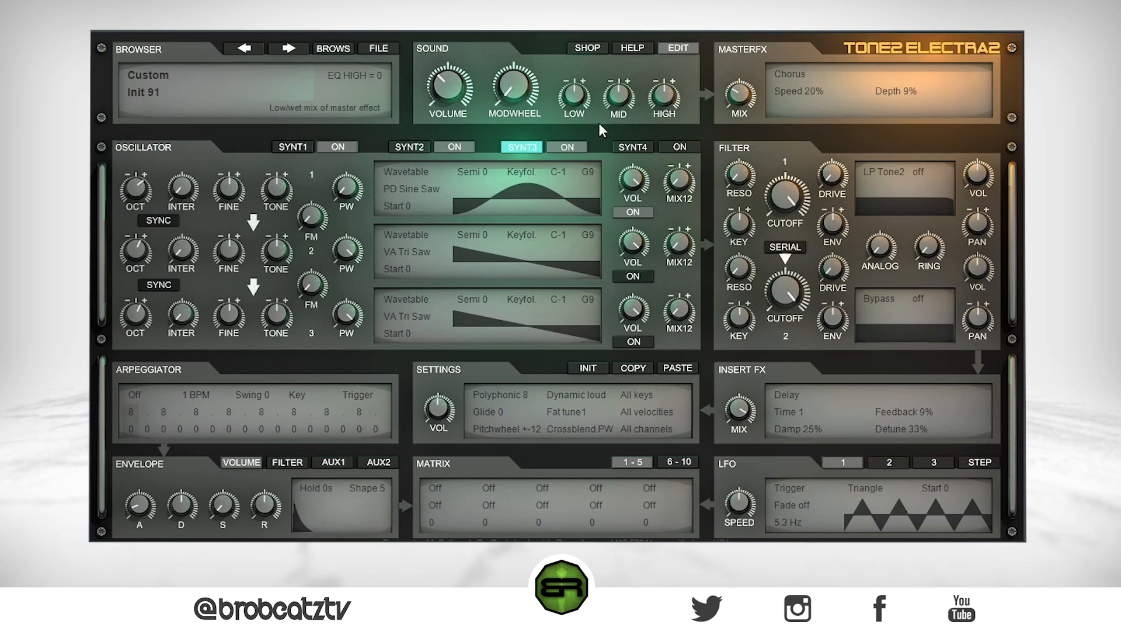
left_click(378, 50)
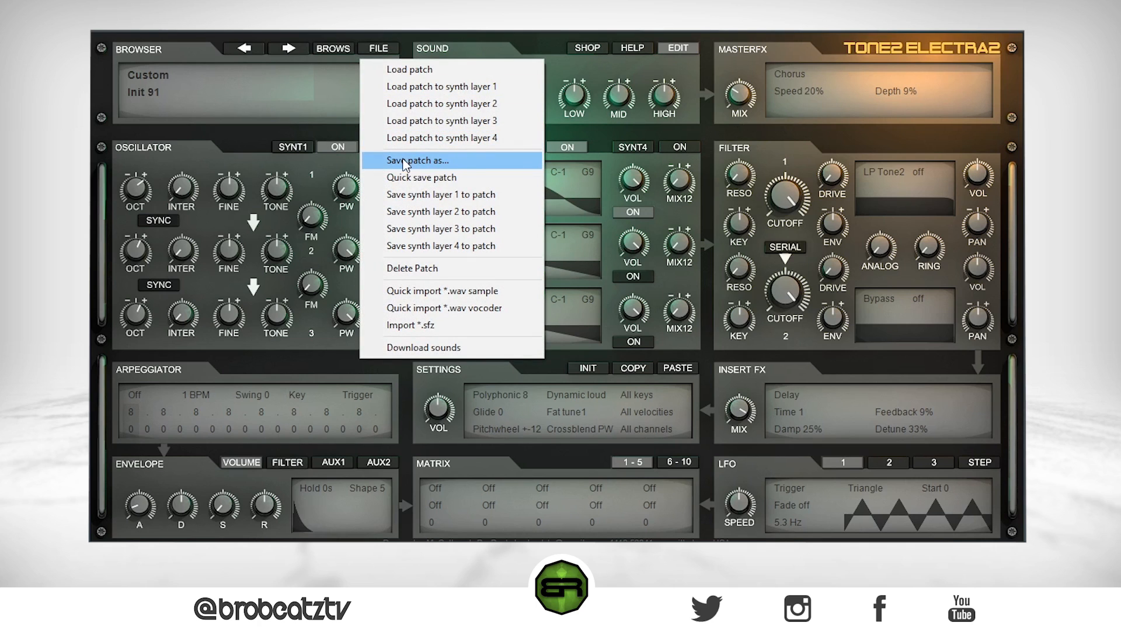
left_click(373, 31)
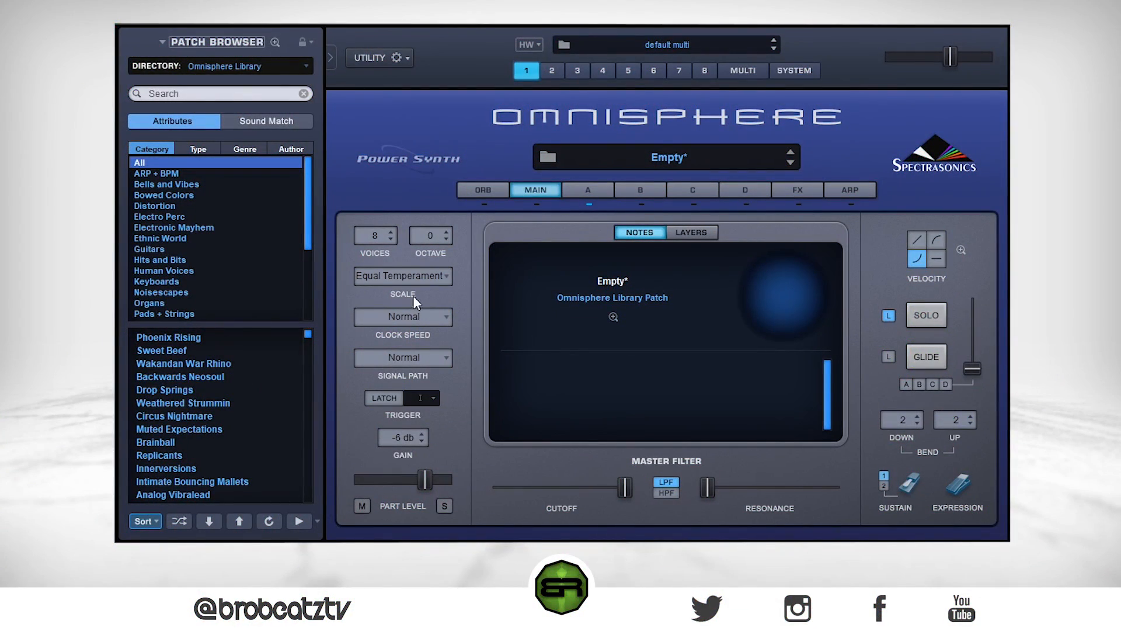
In Omnisphere, lower the master filter's cutoff slightly on the empty patch
left_click(387, 55)
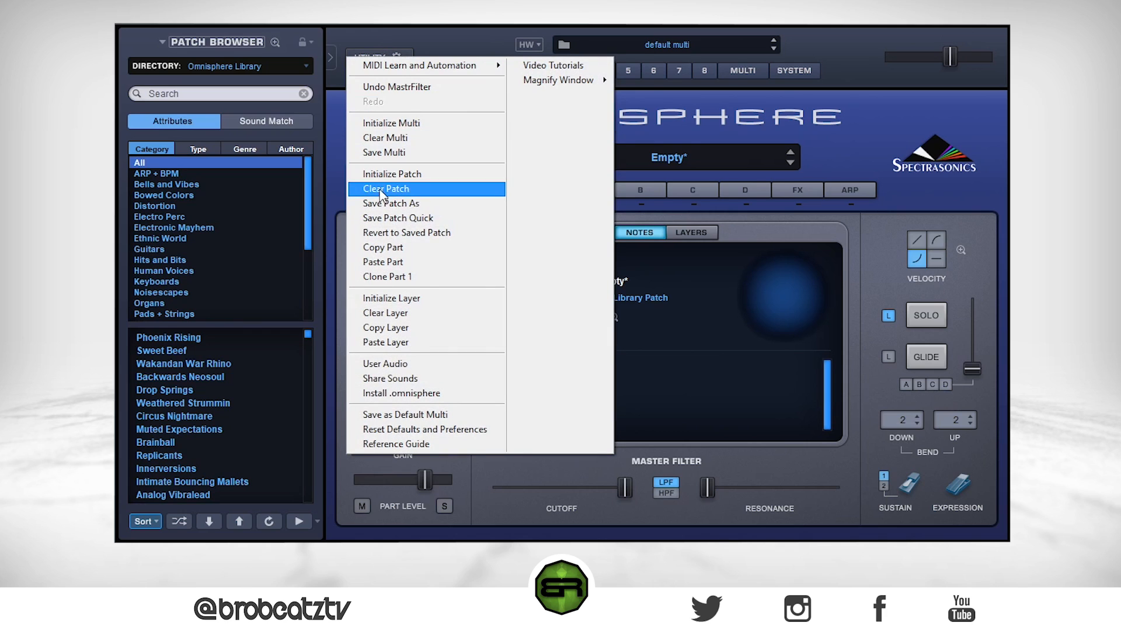
left_click(833, 131)
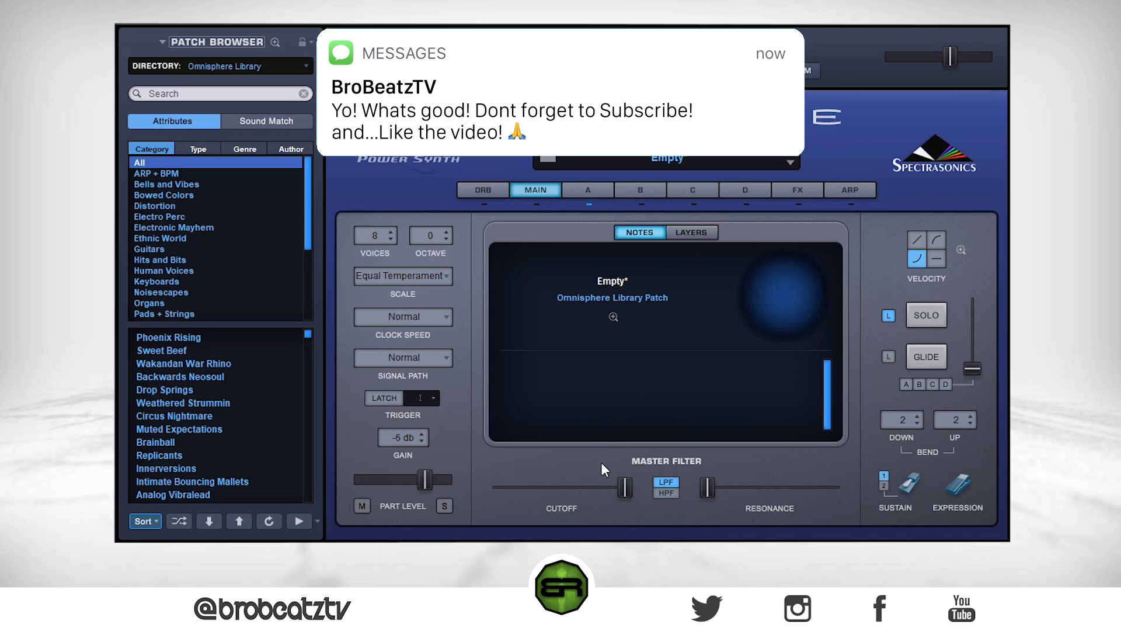
left_click_drag(623, 485, 608, 488)
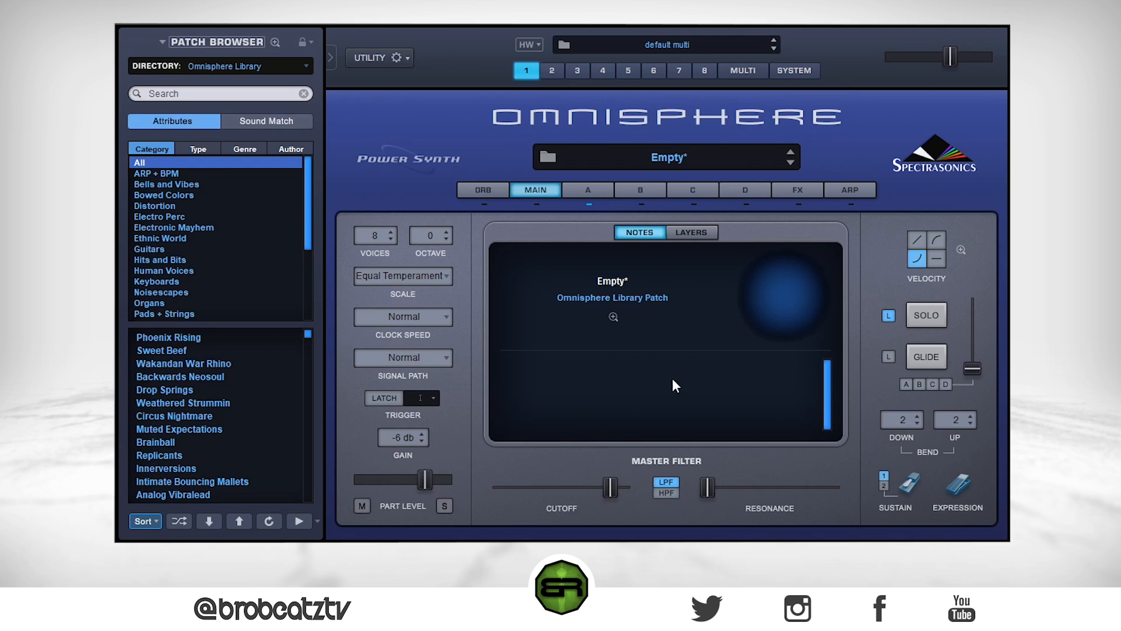
Switch layer A's oscillator to synth mode and load the Lo-Bit Bells digital wavetable from the Bell group
left_click(592, 192)
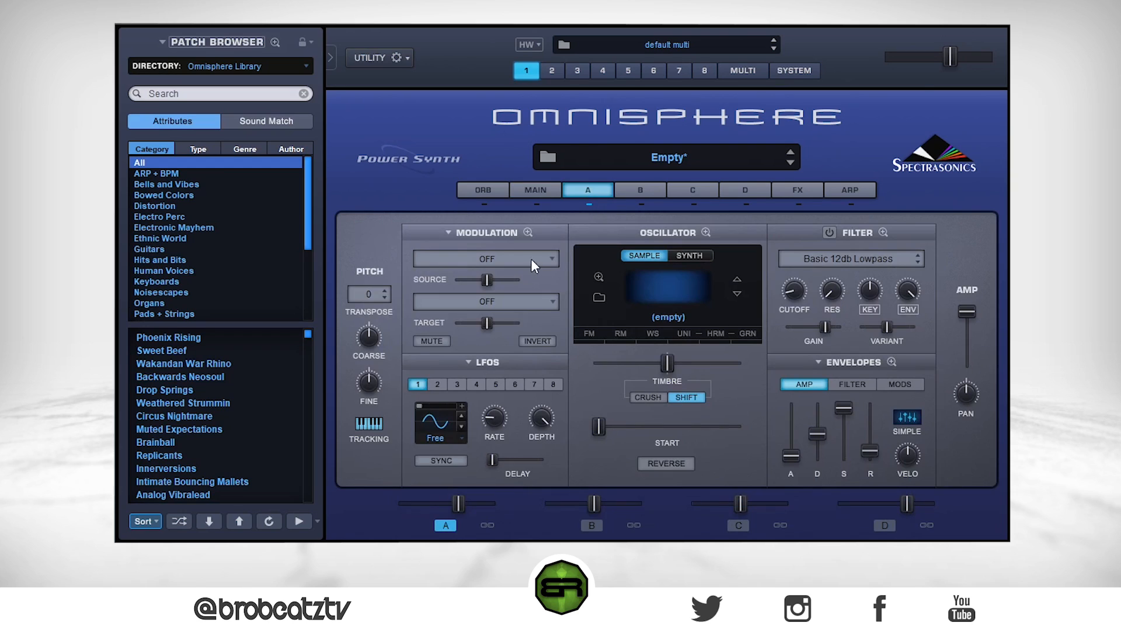
left_click(690, 257)
left_click(664, 313)
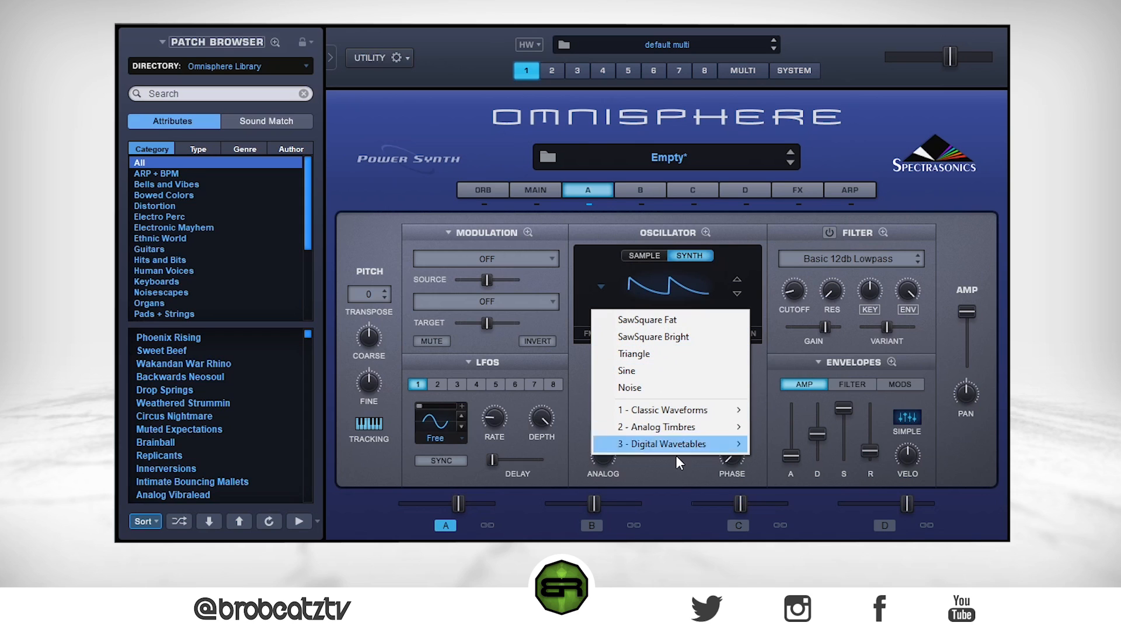
mouse_move(672, 445)
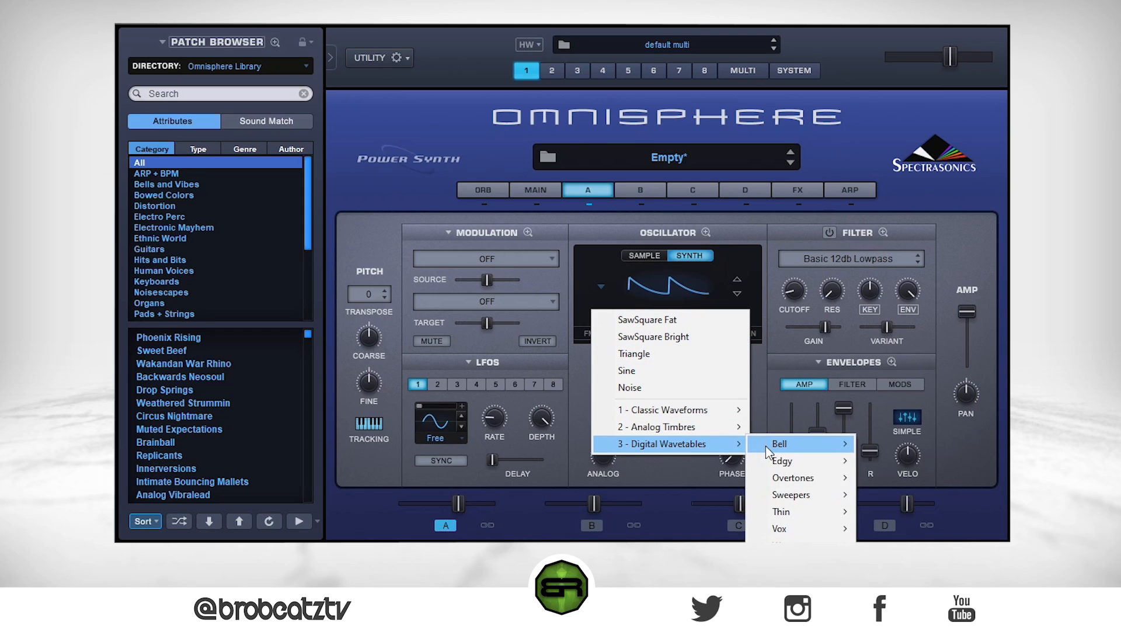
mouse_move(777, 446)
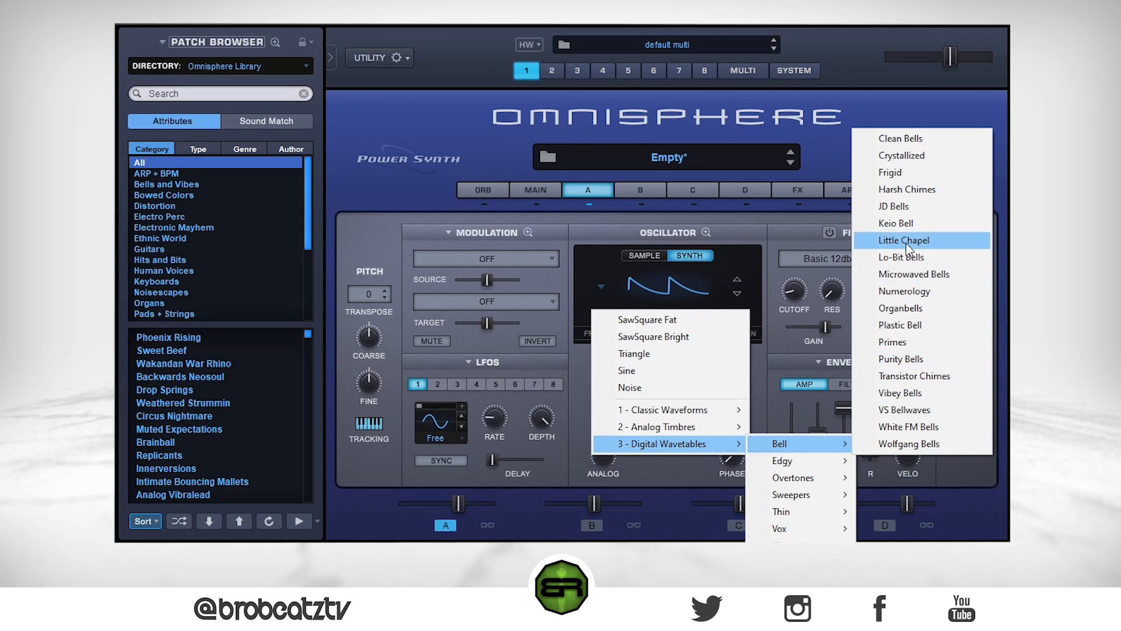
left_click(893, 258)
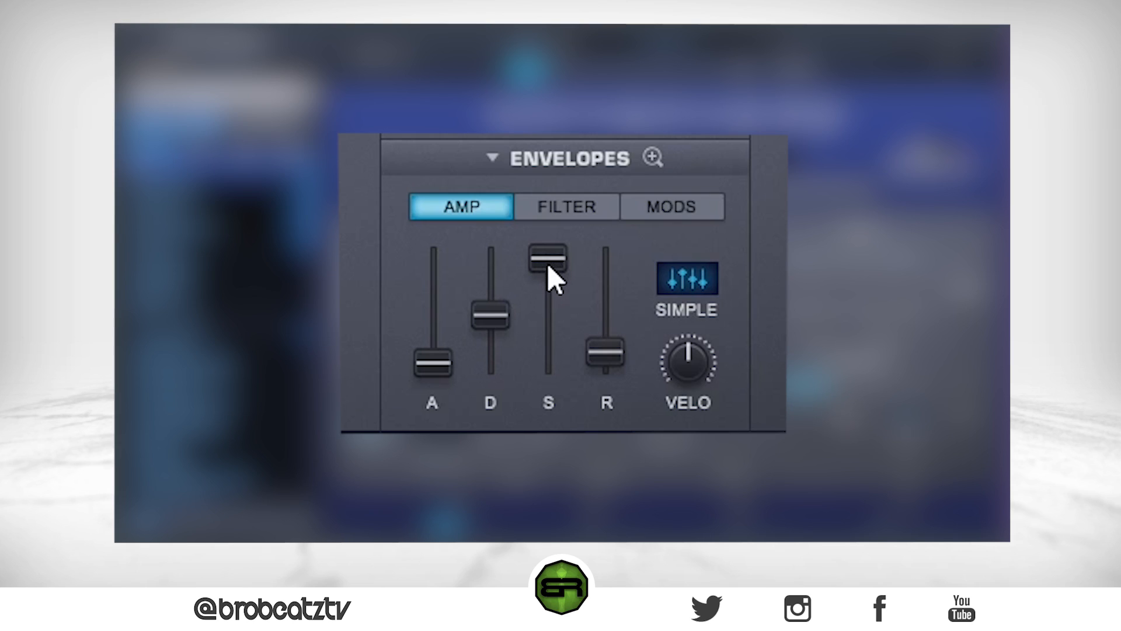
Shape layer A's amp envelope with the sustain fully down, a slightly raised attack and a slightly shorter decay
left_click_drag(844, 410, 851, 471)
left_click_drag(433, 371, 444, 367)
left_click_drag(481, 318, 482, 312)
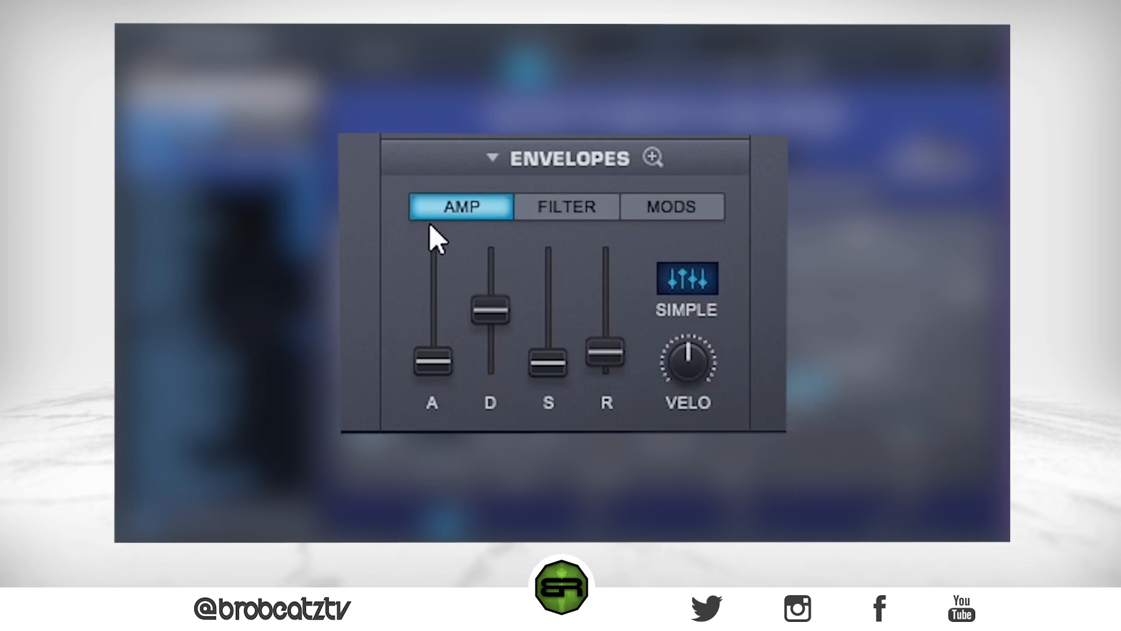
left_click_drag(492, 301, 509, 317)
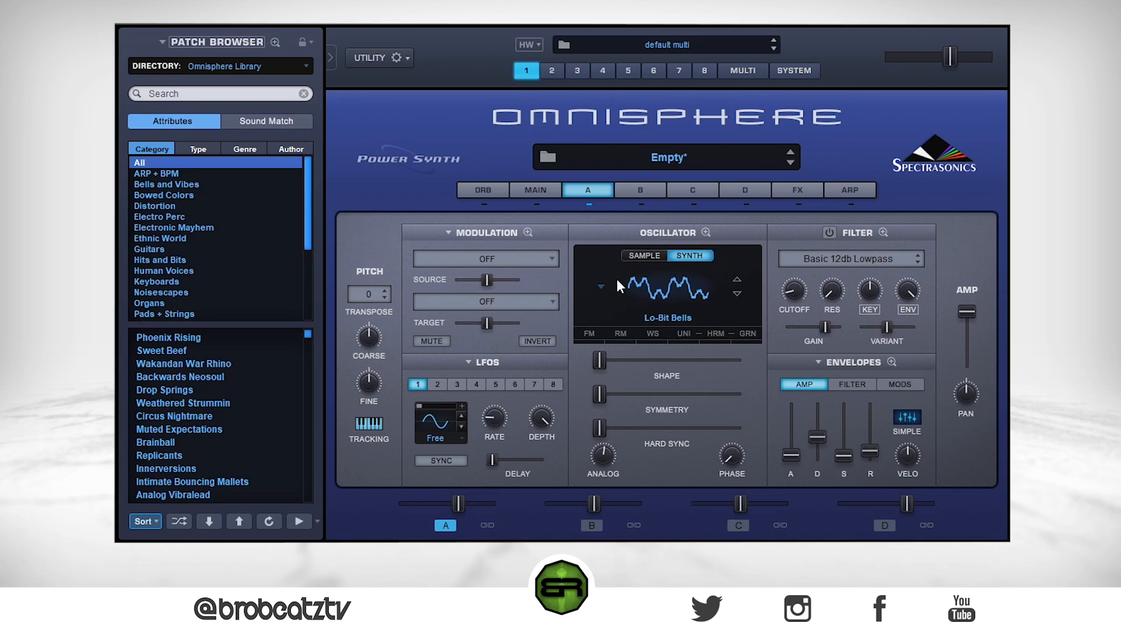
Enable layer B, switch its oscillator to synth mode and load the CS Sine classic waveform
left_click(641, 190)
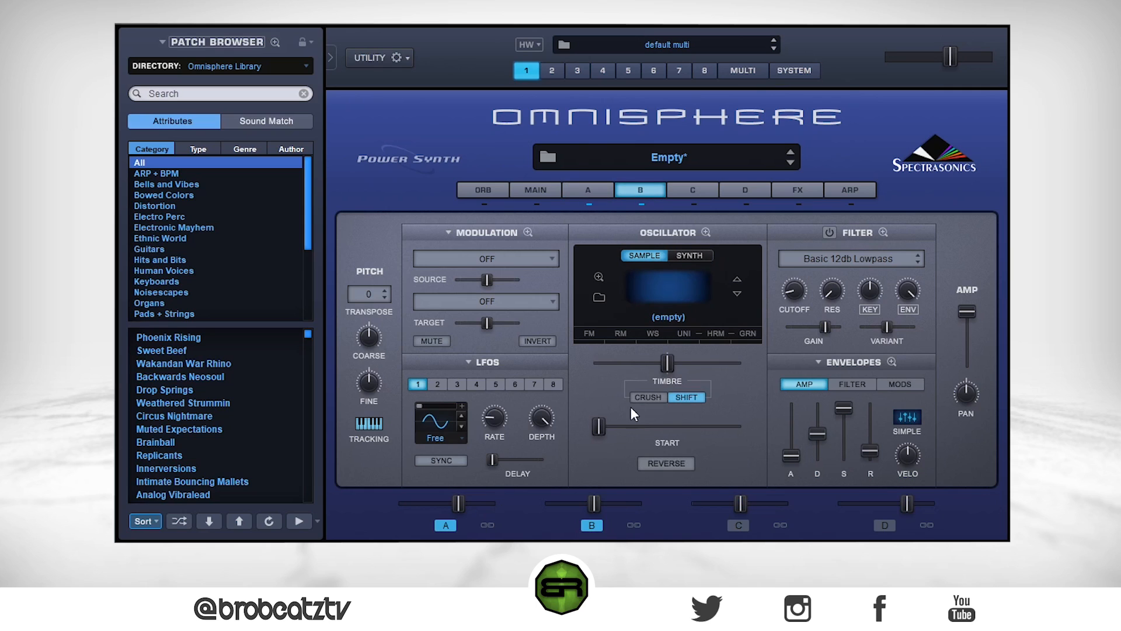
left_click(688, 256)
left_click(670, 319)
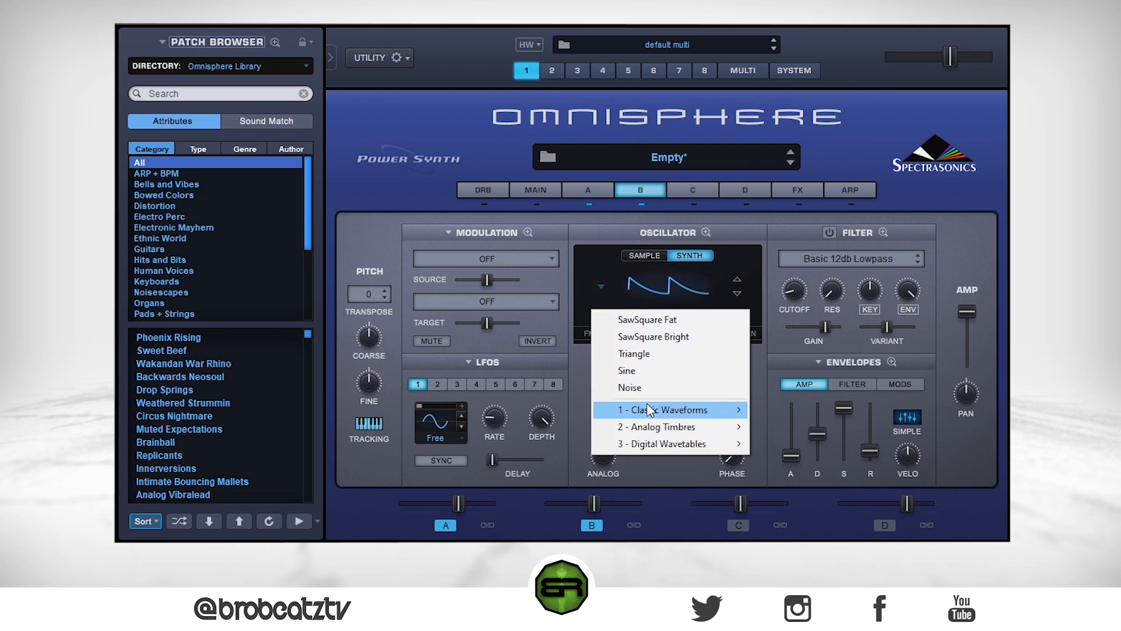
mouse_move(643, 409)
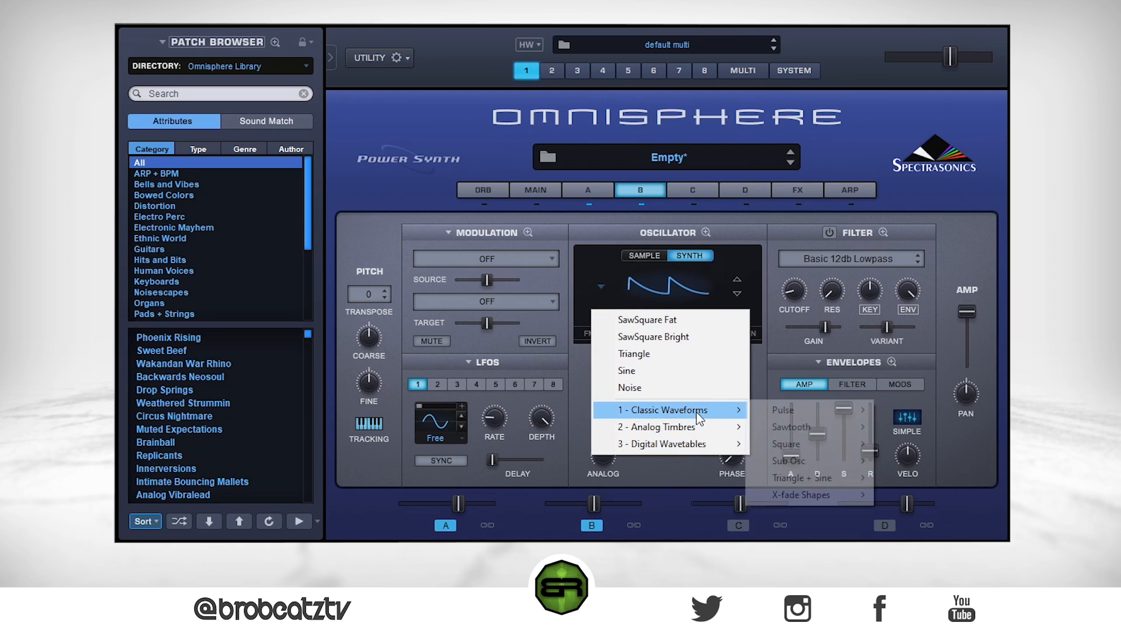
mouse_move(808, 476)
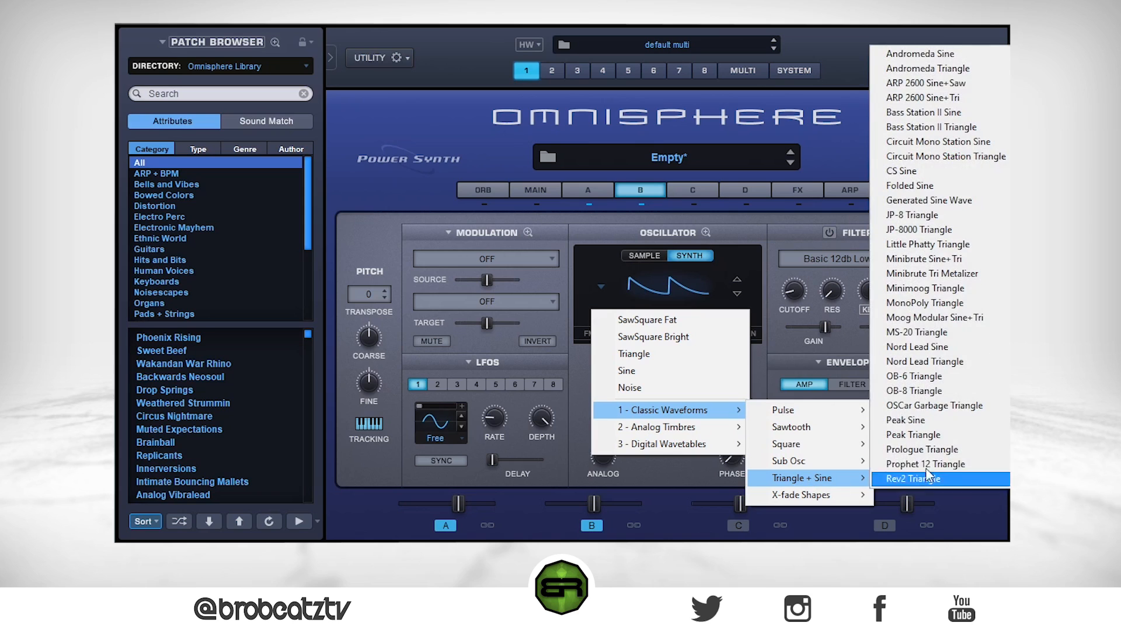
left_click(902, 171)
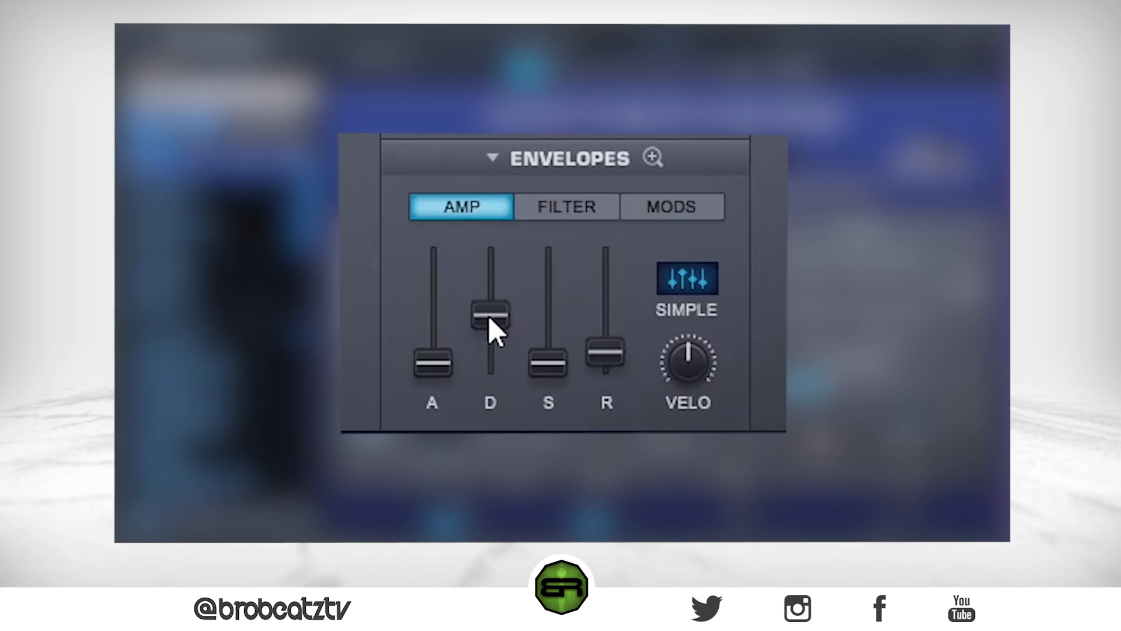
Shape layer B's amp envelope with the sustain fully down, a decay of about 1.02 sec and a minimal attack
left_click_drag(489, 318, 505, 324)
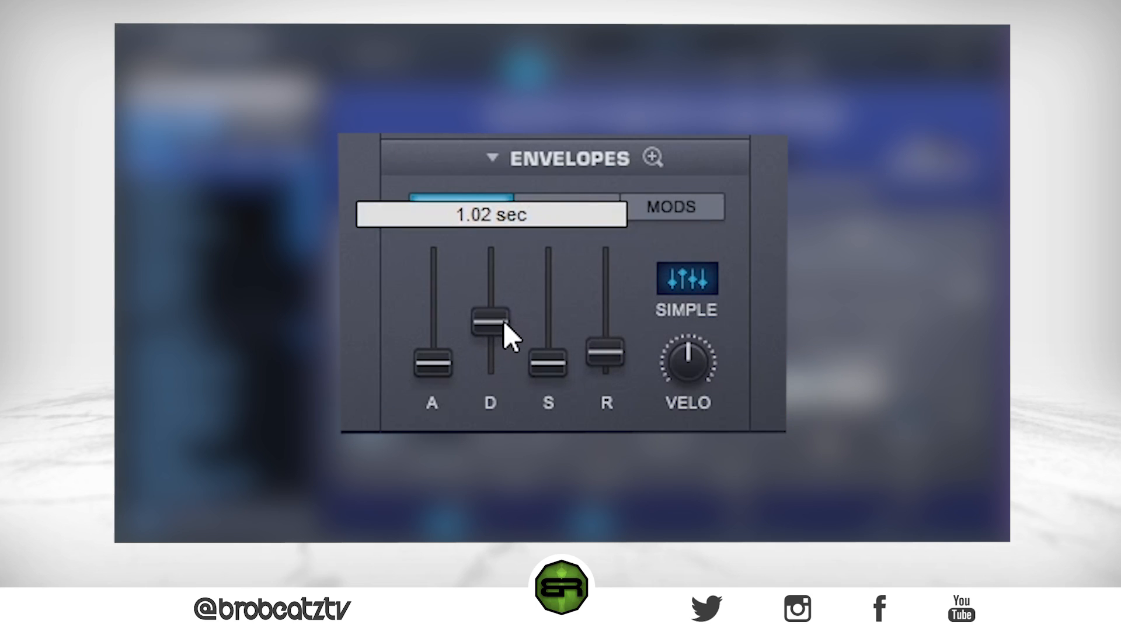
left_click(444, 365)
left_click_drag(446, 362, 448, 363)
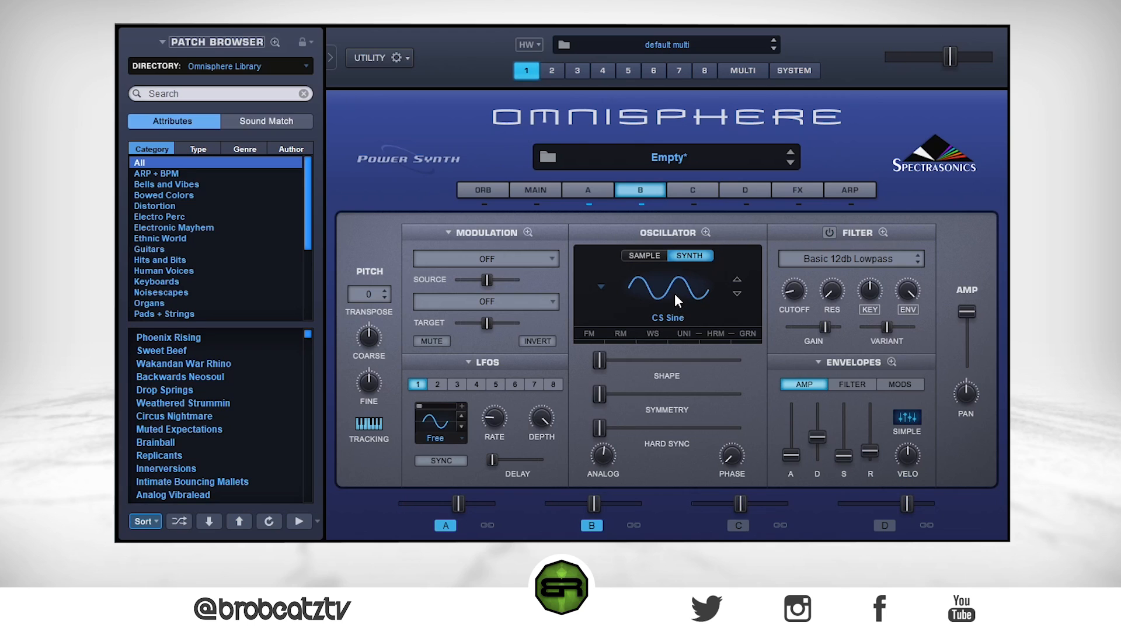
left_click(668, 310)
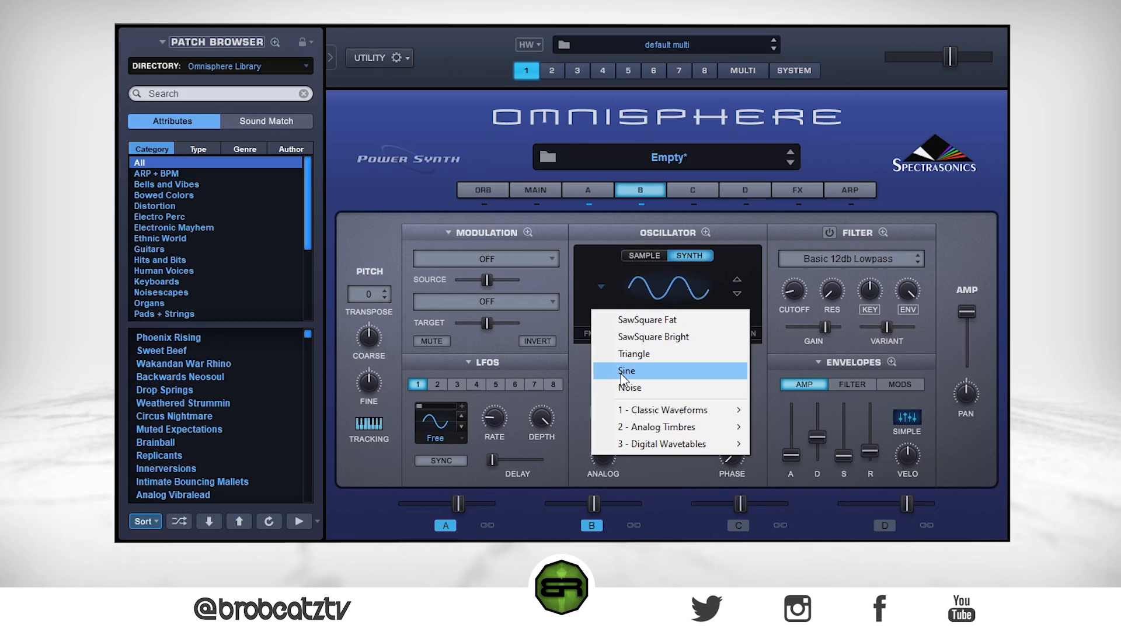
left_click(576, 216)
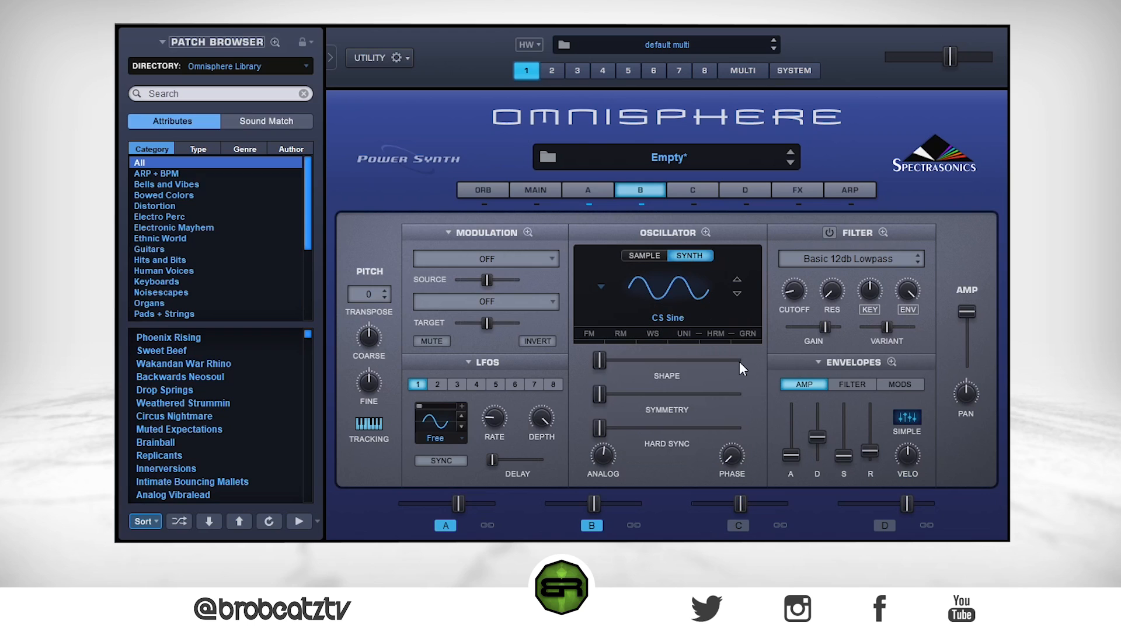
Load the Music Box soundsource from Bells Acoustic into layer C and shape its amp envelope with the sustain fully down and a slightly shorter decay
left_click(697, 188)
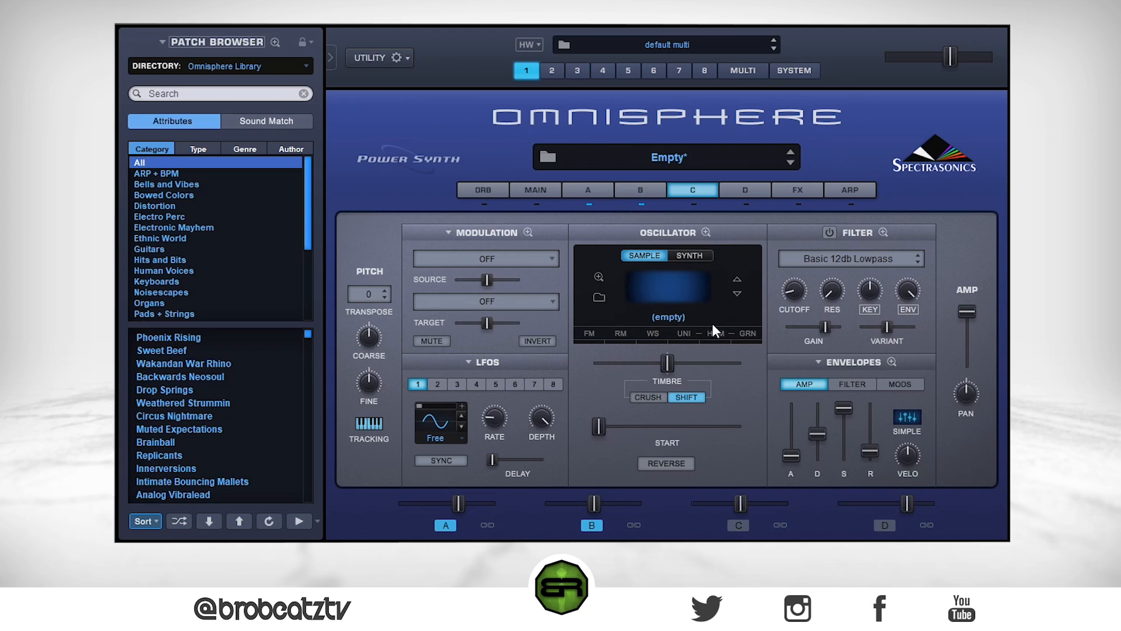
left_click(683, 314)
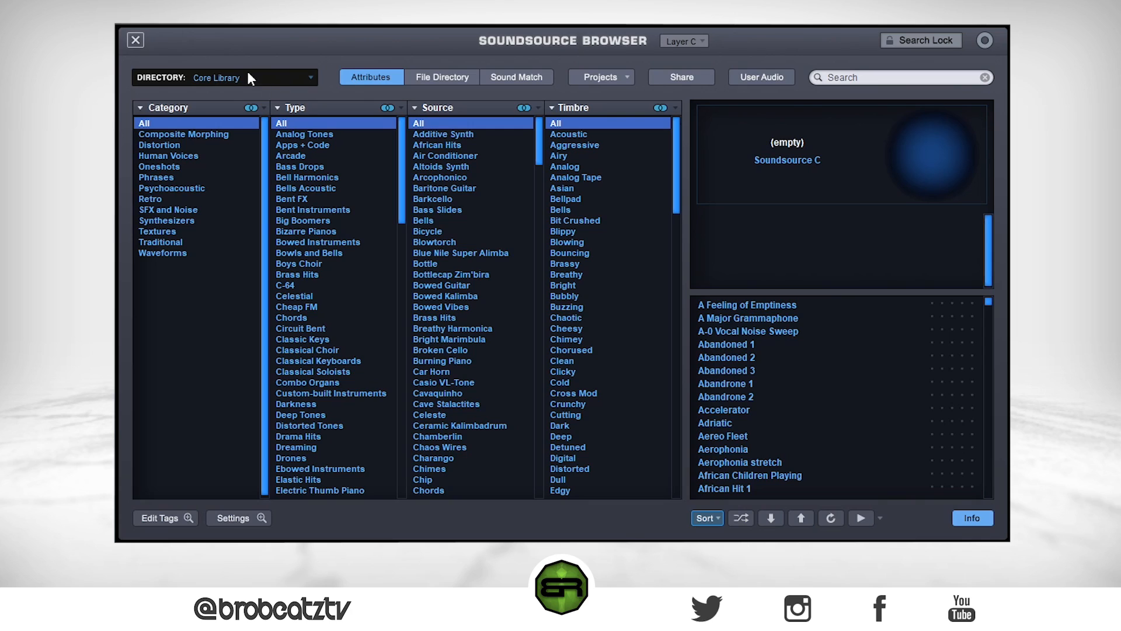
left_click(318, 191)
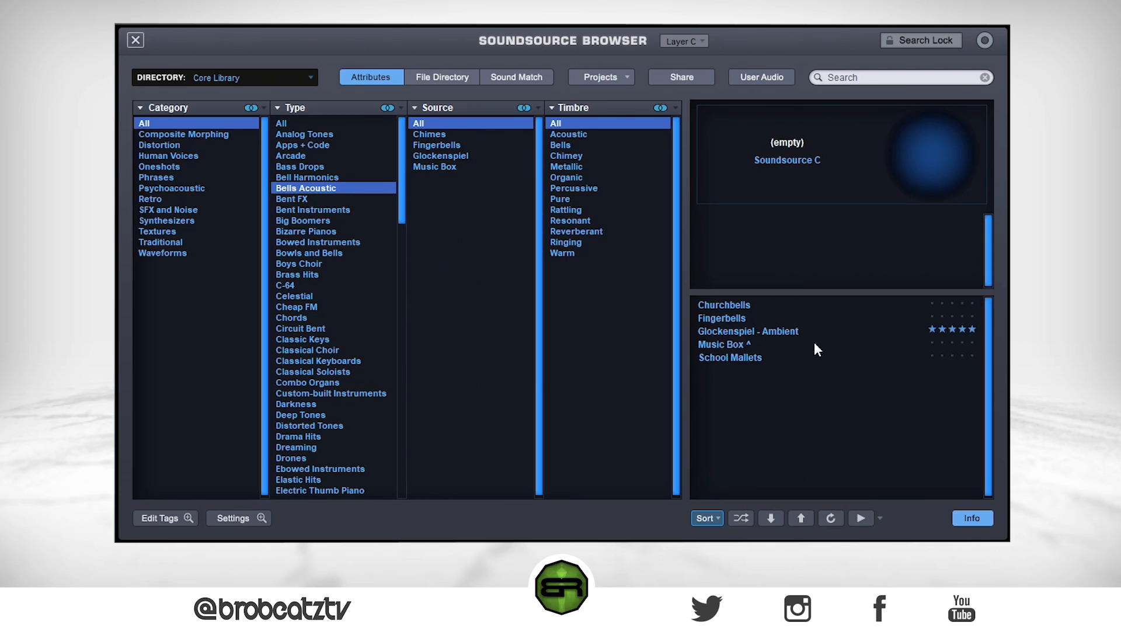
left_click(735, 345)
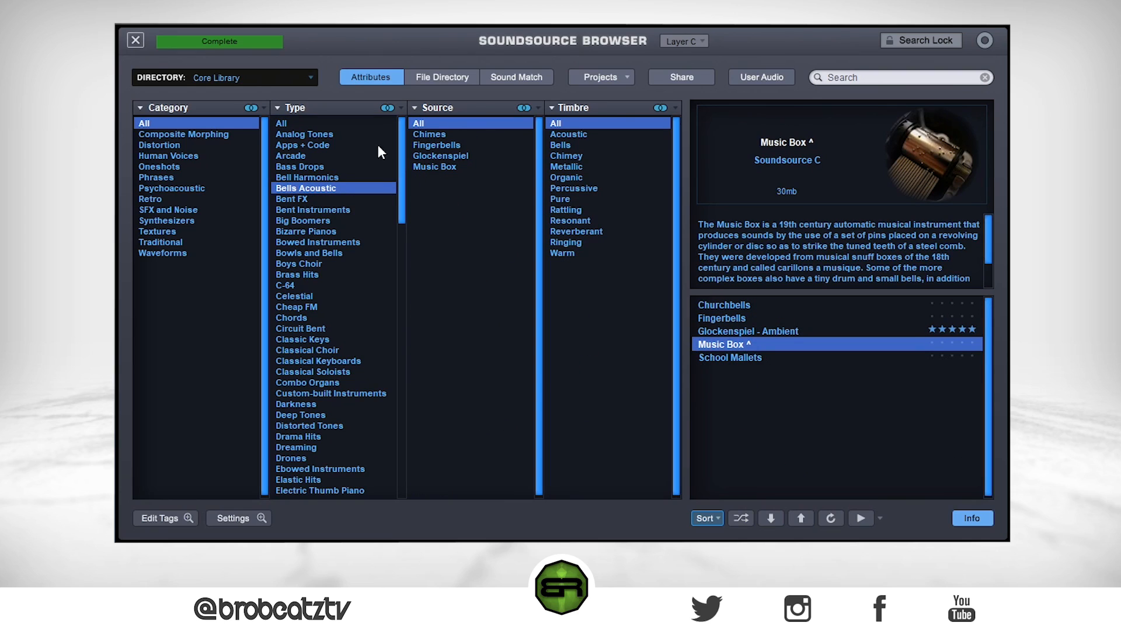
left_click(135, 42)
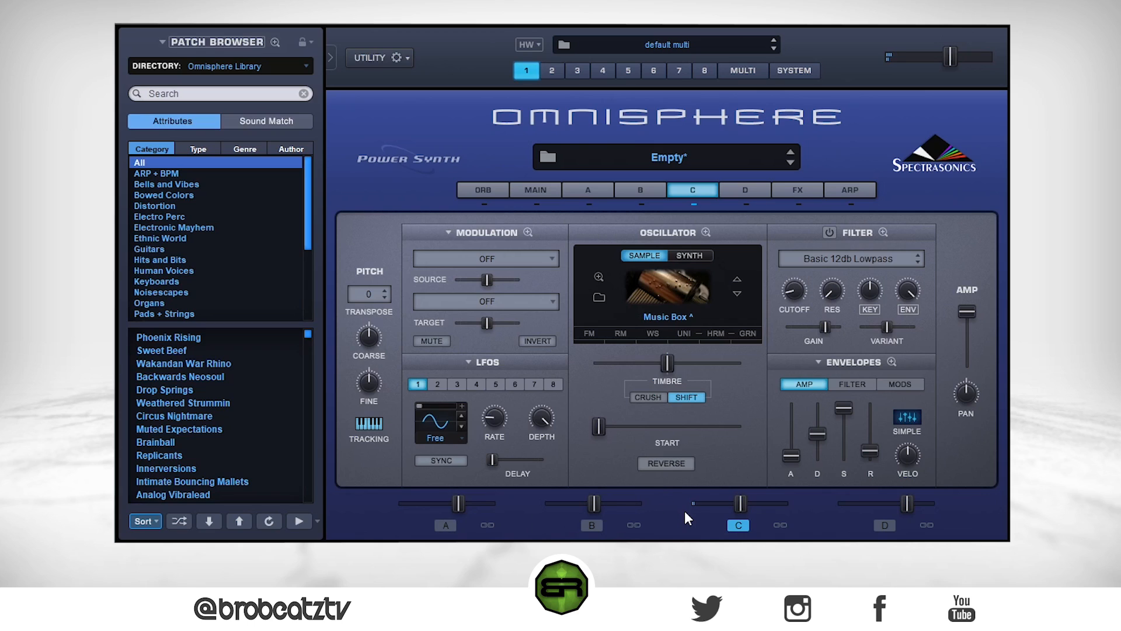
left_click_drag(844, 408, 839, 480)
left_click_drag(817, 436, 819, 444)
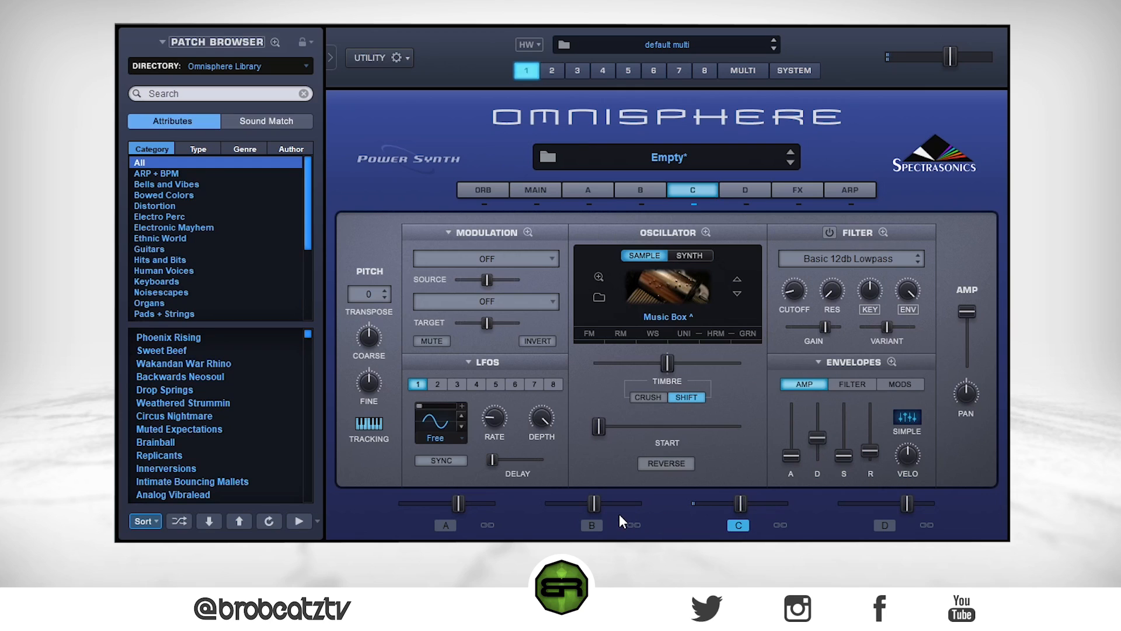
Re-enable layers A and B and balance the mix, with layer C slightly louder and layer A slightly quieter
left_click(591, 525)
left_click(453, 527)
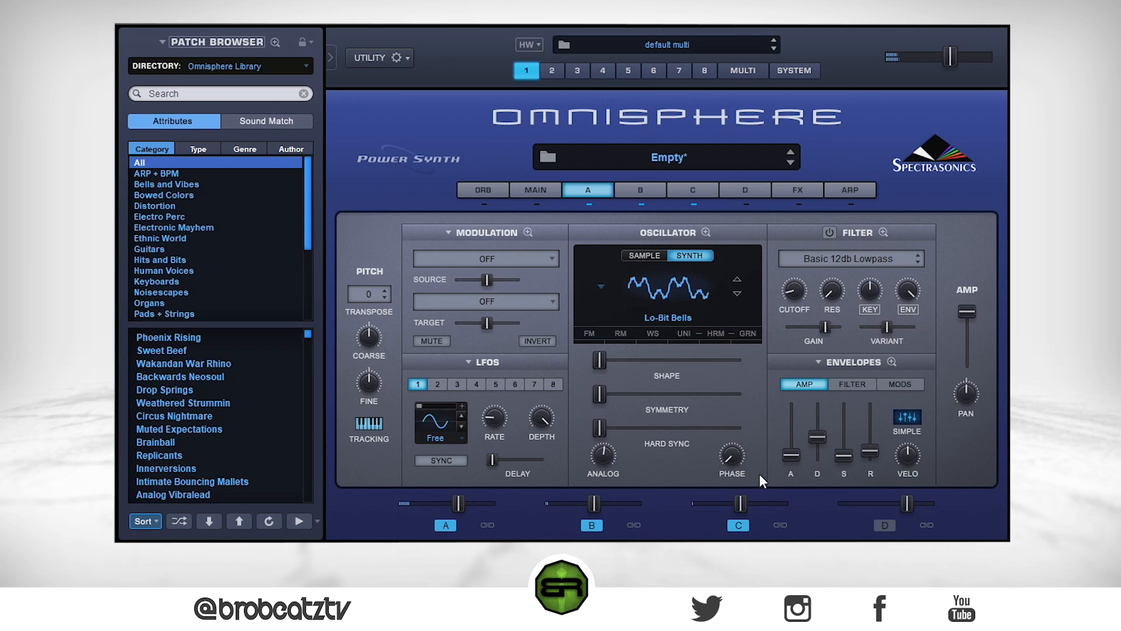
mouse_move(743, 504)
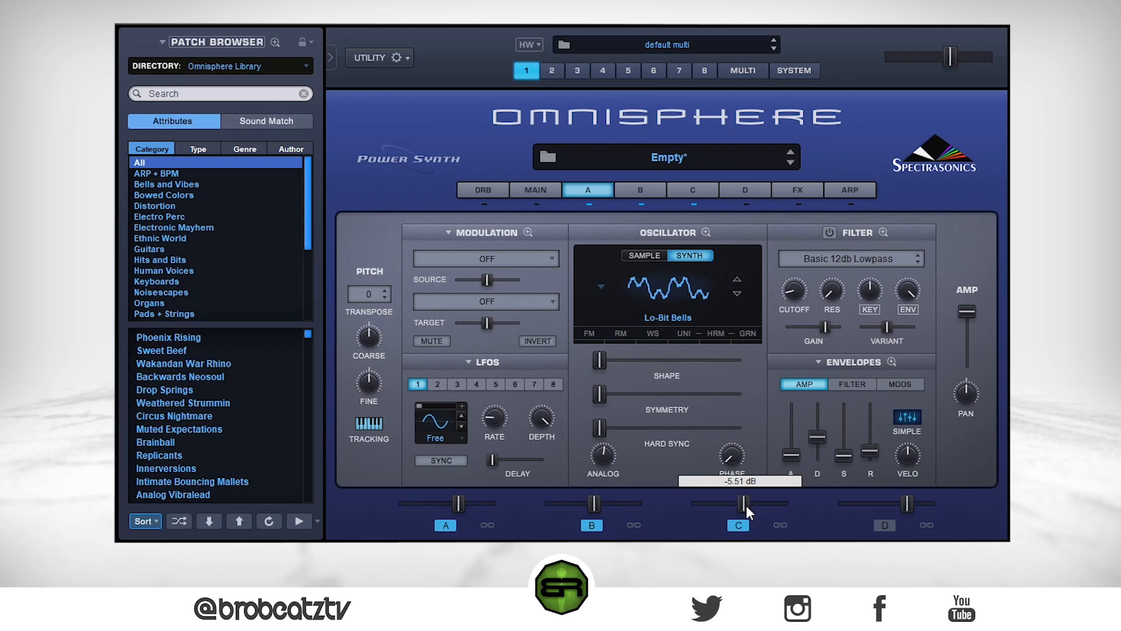
left_click_drag(746, 507, 745, 508)
left_click_drag(462, 511, 458, 511)
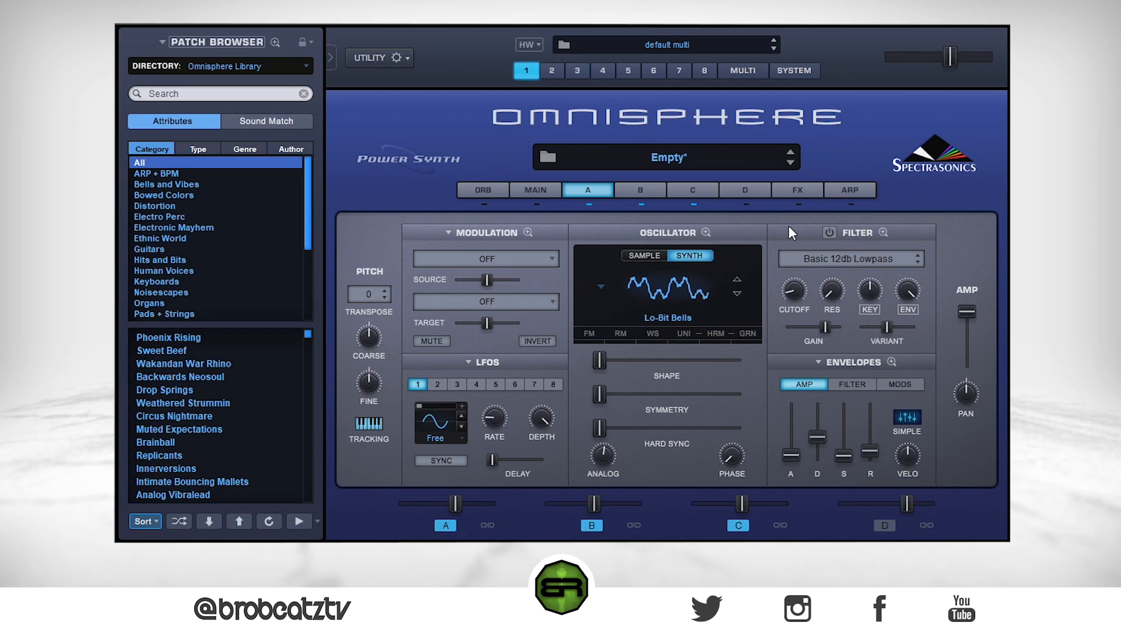
Add the Innerspace creative effect to the first slot of layer A's effects rack and reduce its mix to about two thirds
left_click(798, 191)
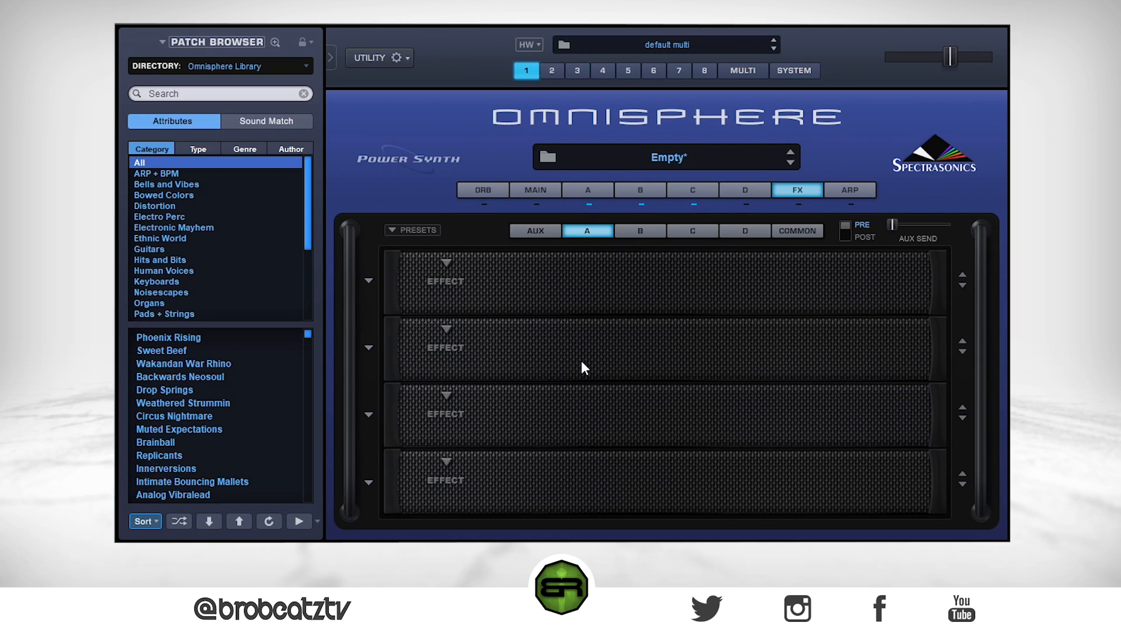
left_click(450, 264)
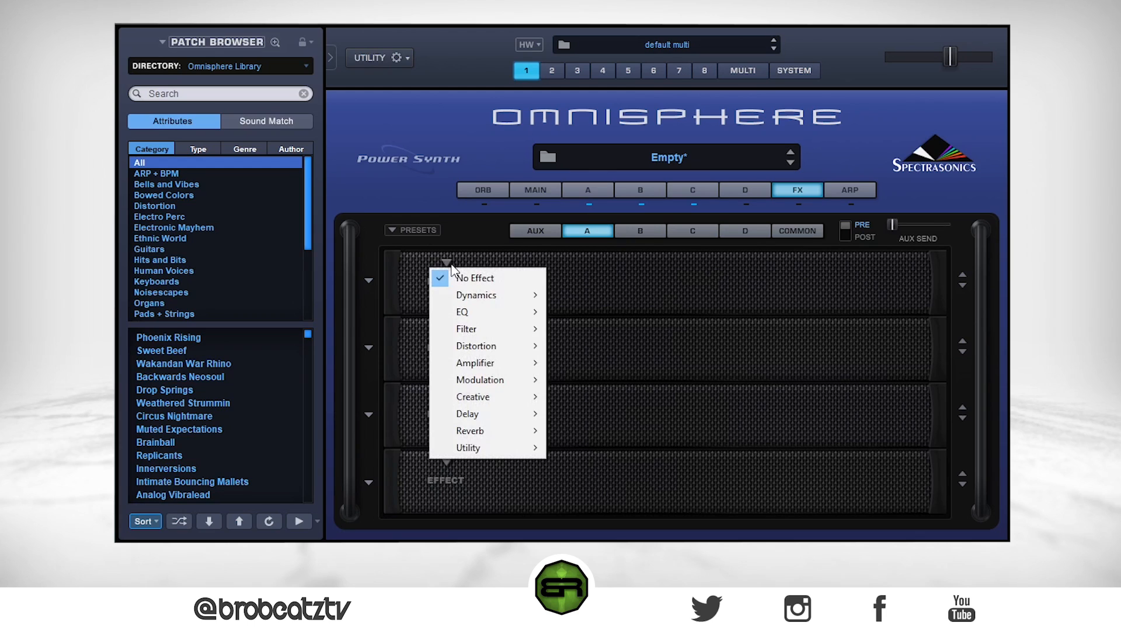
mouse_move(529, 395)
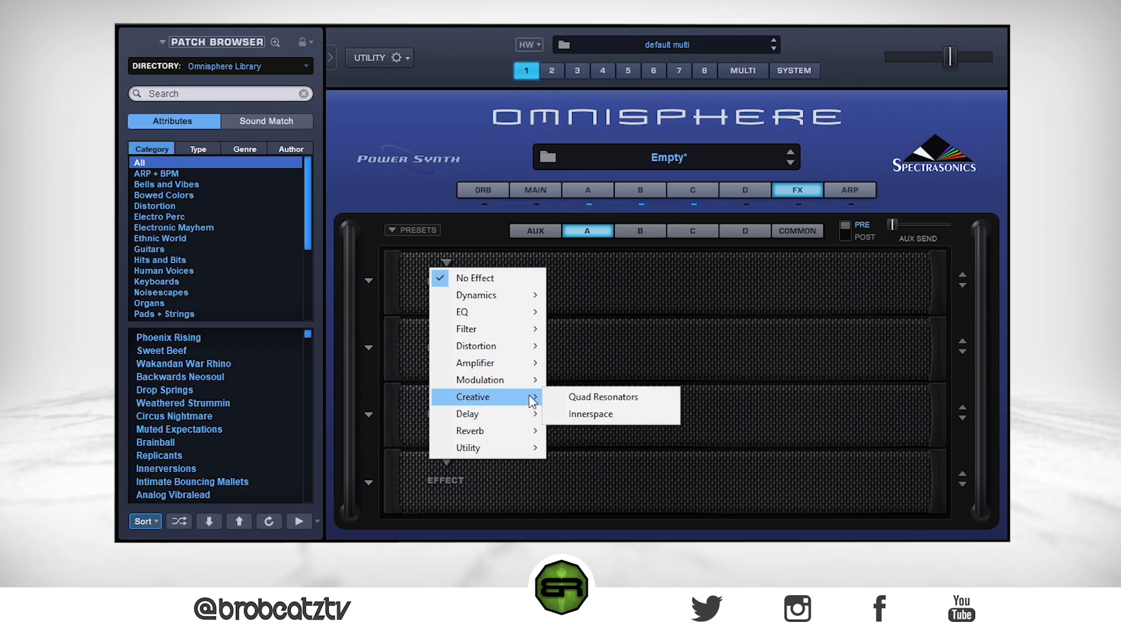
left_click(582, 415)
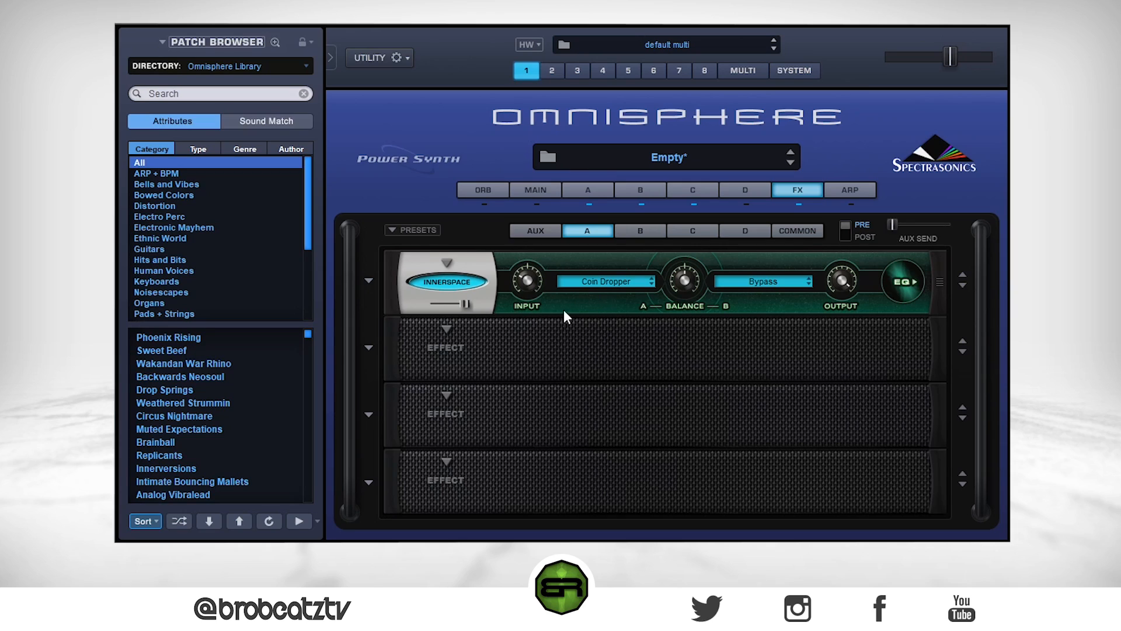
left_click_drag(467, 302, 468, 308)
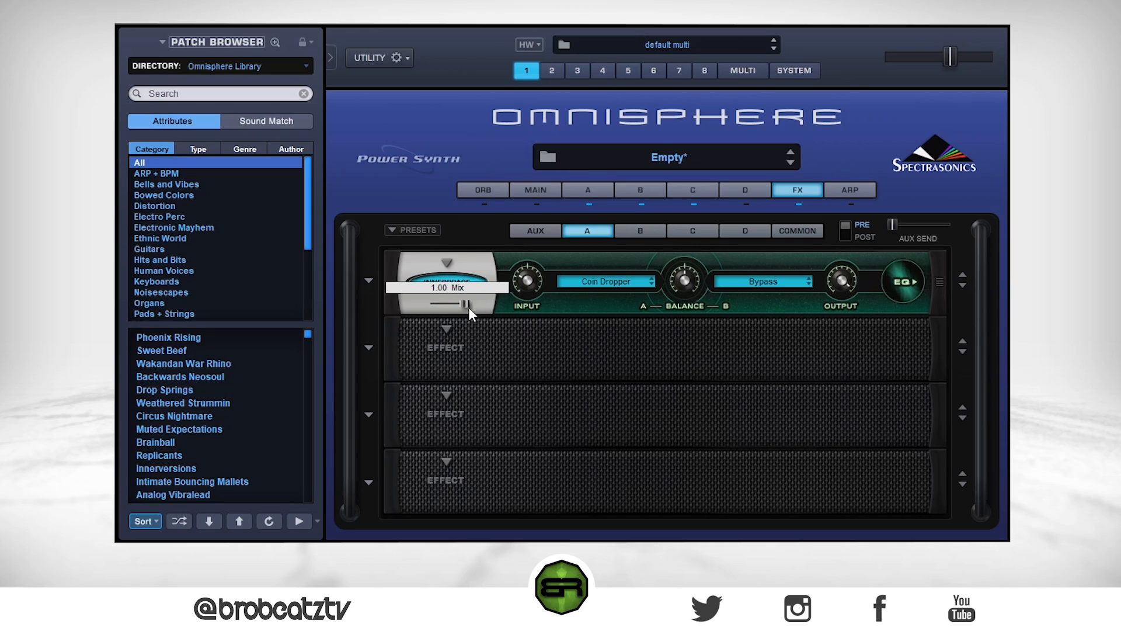
Set Innerspace's slot A to Snare Rollie from the Diffused group of the Space category
left_click(594, 280)
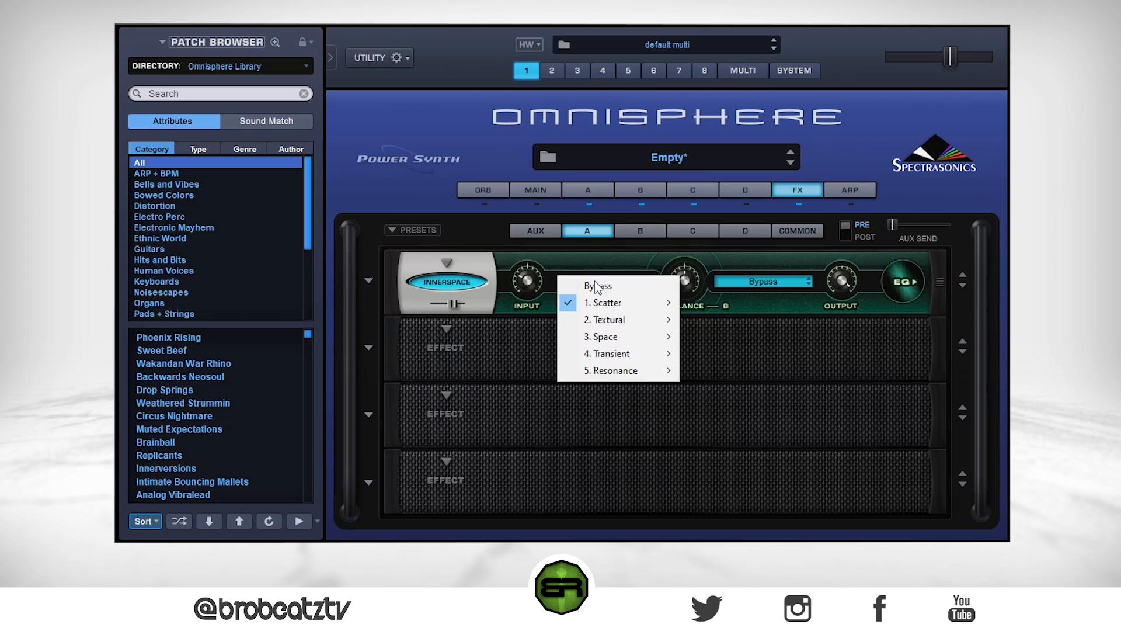
mouse_move(628, 331)
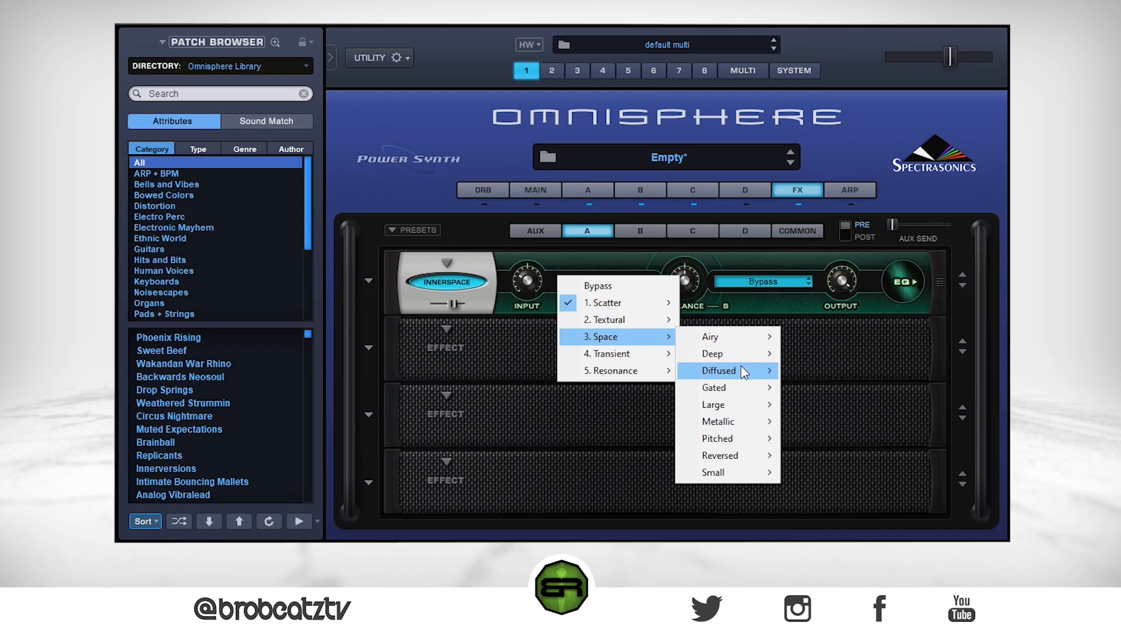
mouse_move(750, 372)
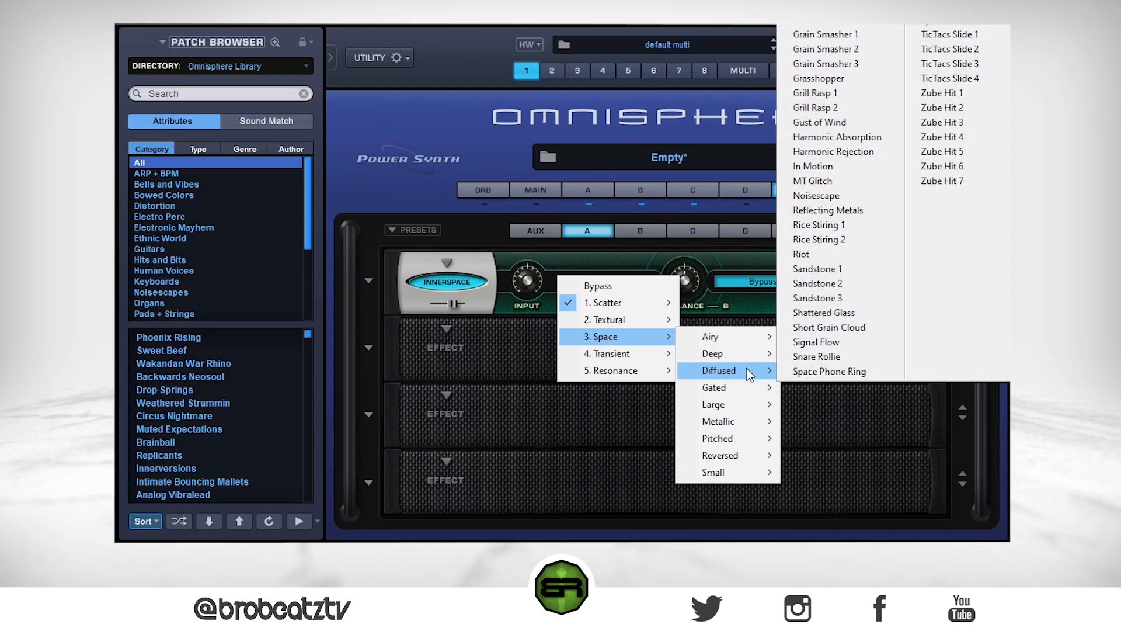
left_click(816, 357)
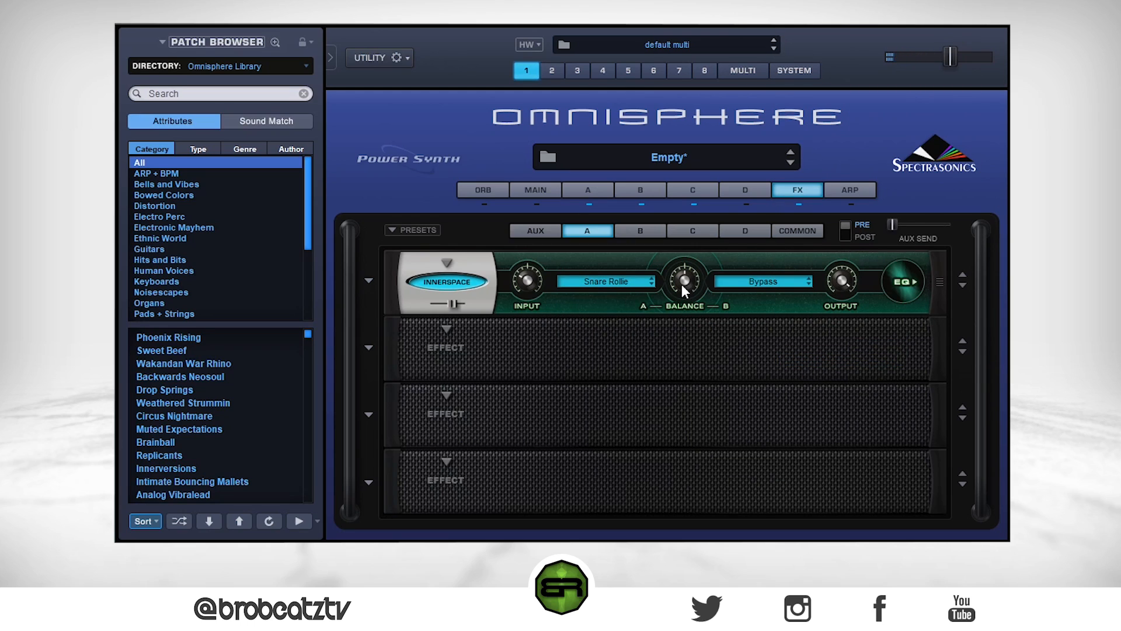
Set Innerspace's slot B to Coins in Pipe Rev from the Reversed Space group, and lower the output and mix slightly
left_click(759, 282)
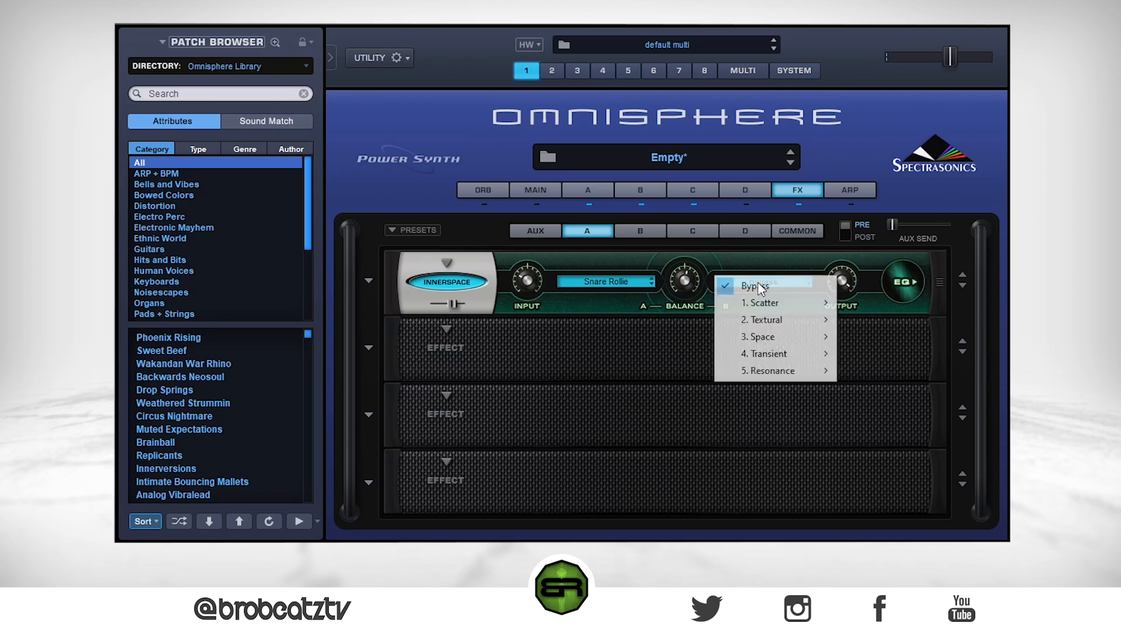
mouse_move(766, 337)
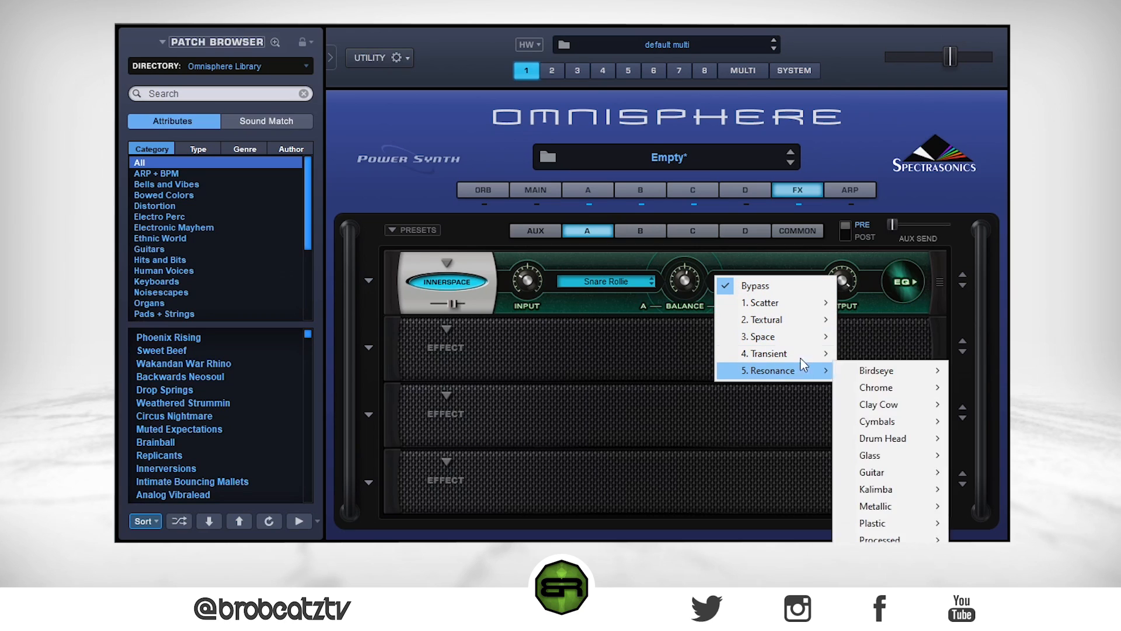
mouse_move(889, 459)
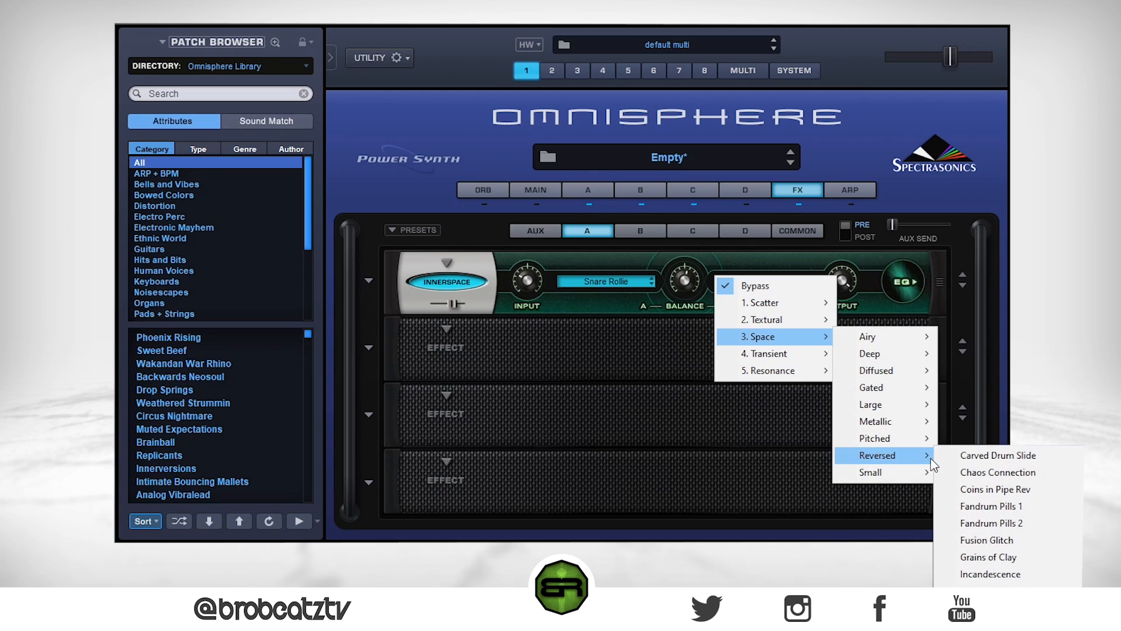
left_click(967, 490)
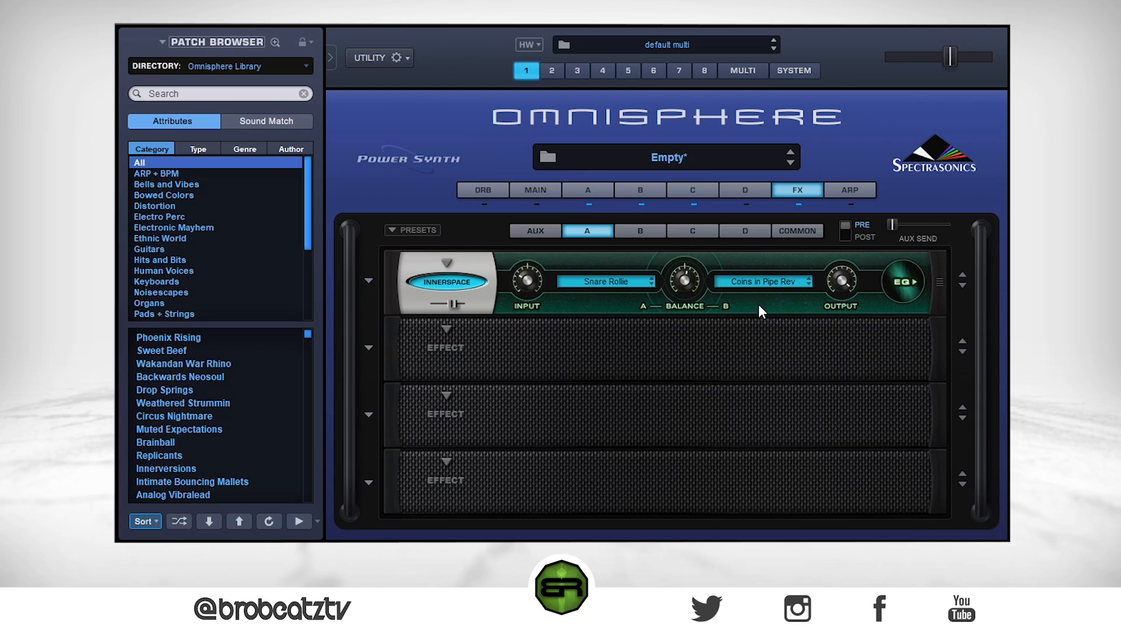
left_click_drag(839, 284, 841, 320)
mouse_move(453, 303)
left_mouse_down()
mouse_move(433, 303)
mouse_move(472, 306)
mouse_move(451, 304)
left_mouse_up()
Add a BPM Delay X2 to the first slot of layer B's effects rack with the mix at about 17 %
left_click(625, 229)
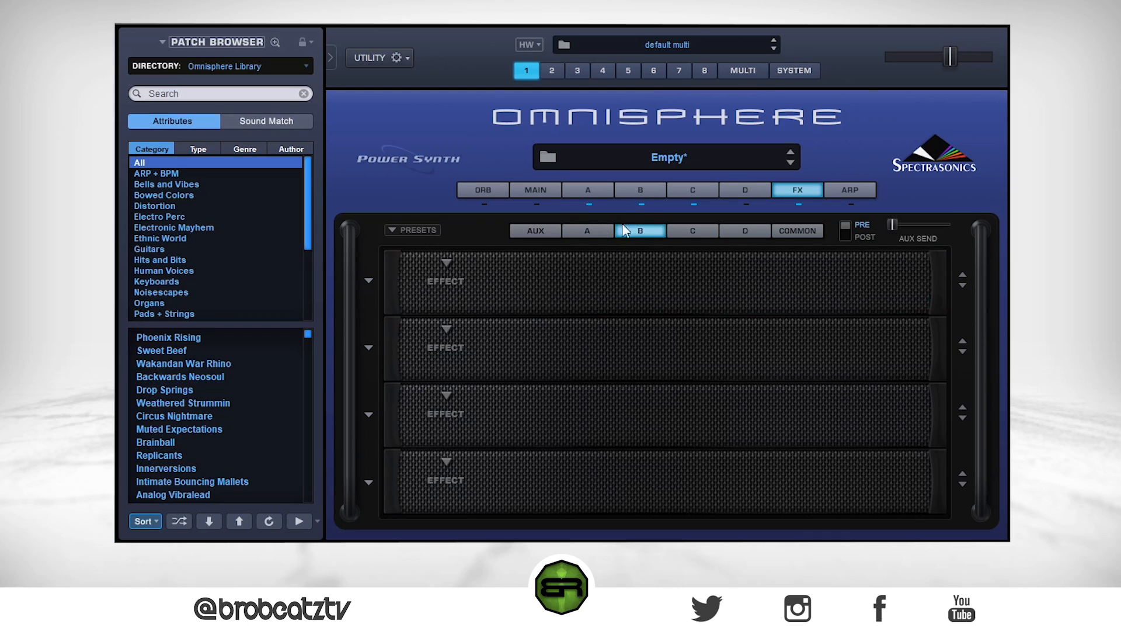
left_click(450, 261)
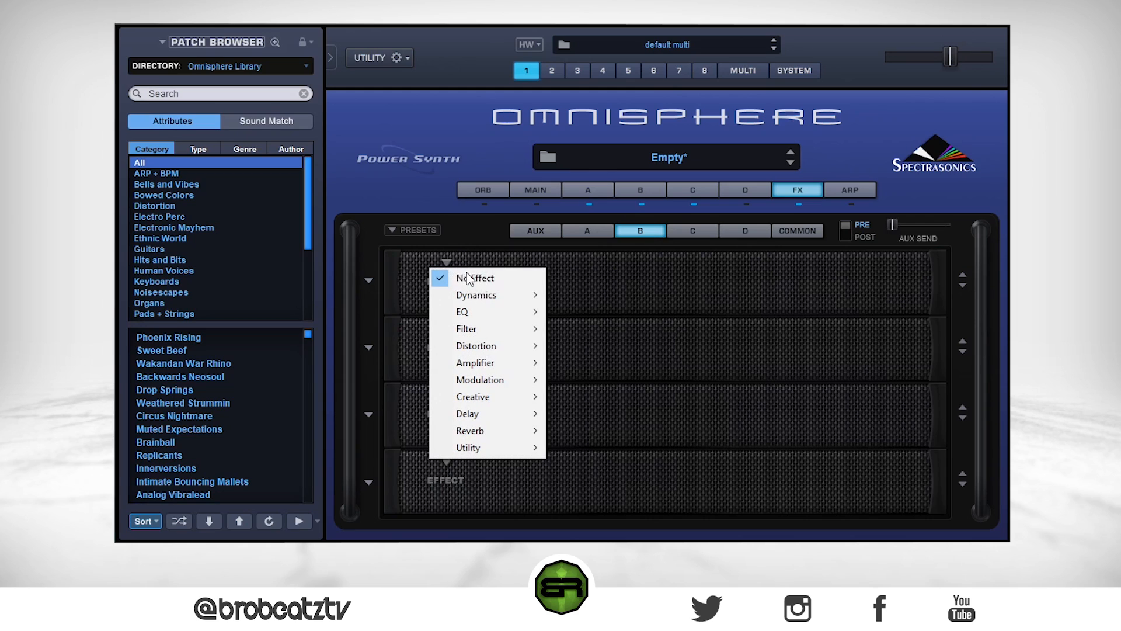
mouse_move(475, 300)
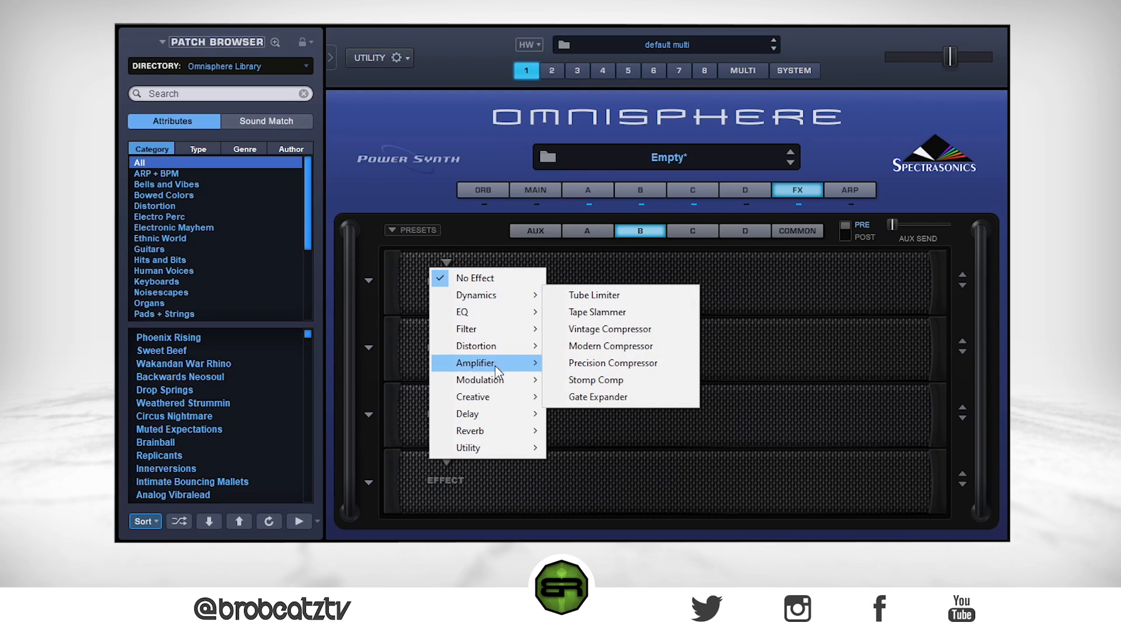
mouse_move(491, 414)
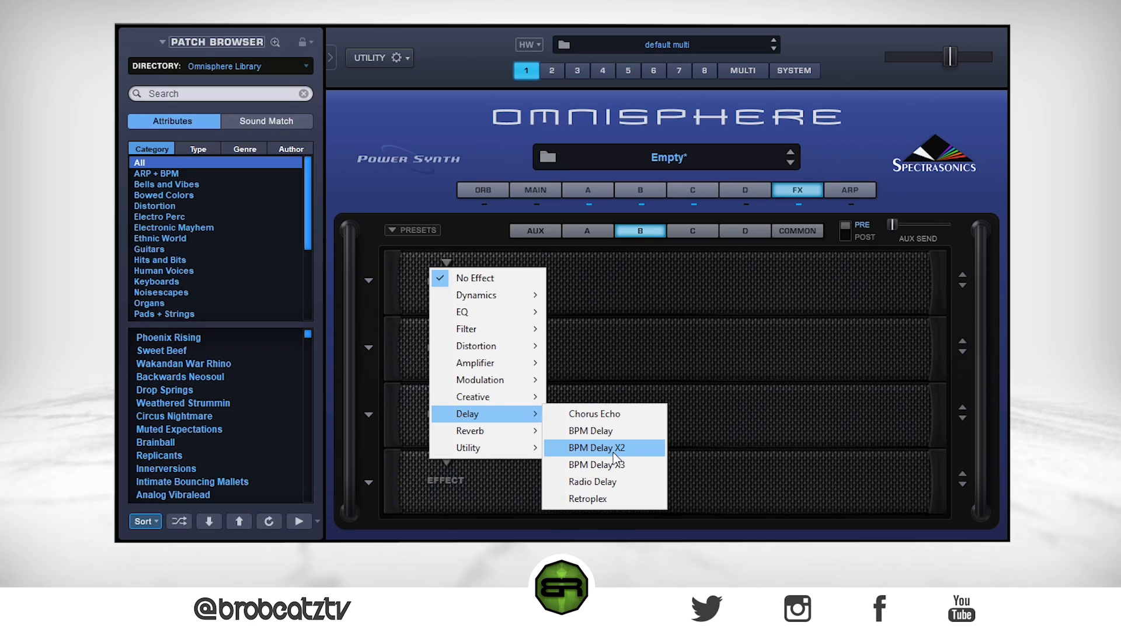
left_click(596, 447)
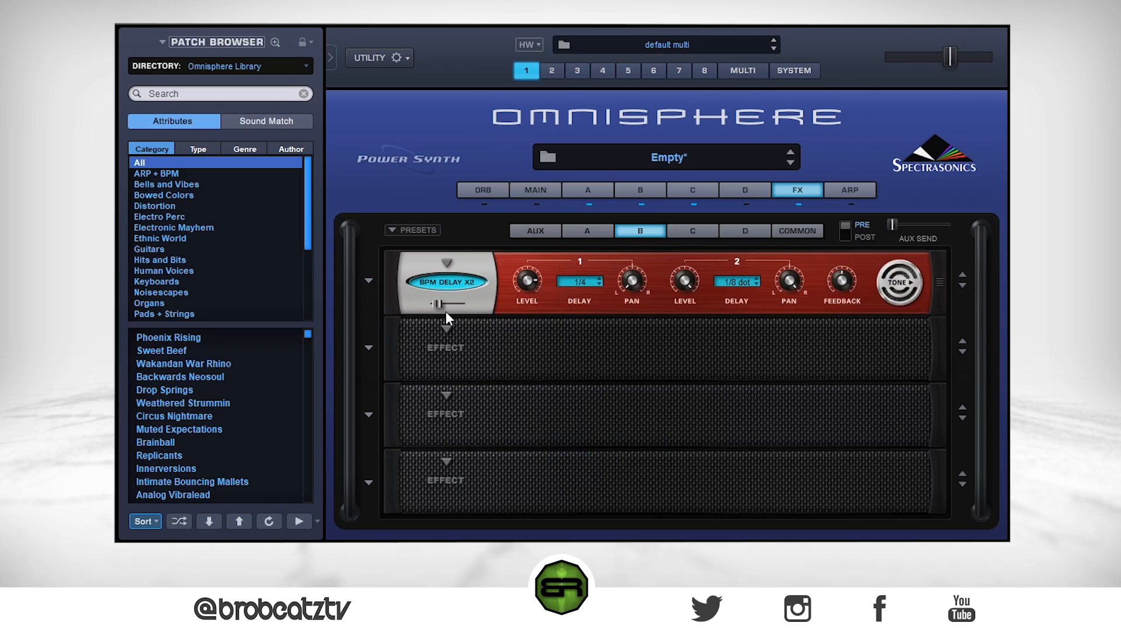
mouse_move(434, 302)
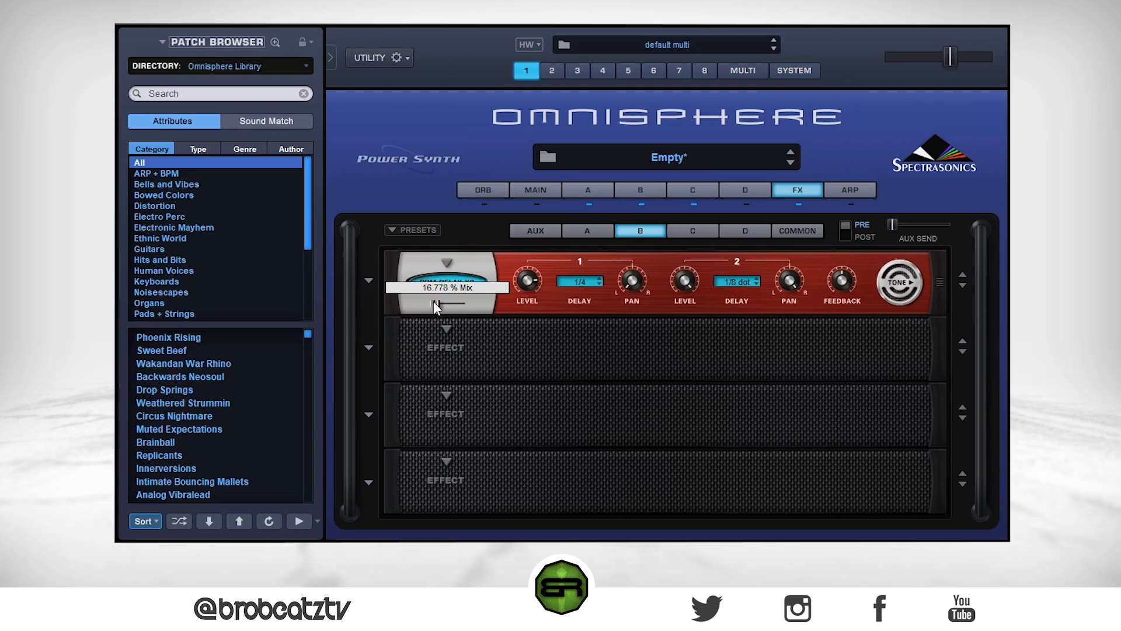
Set layer B's first delay time to 1/2 and the second delay time to 1/1
left_click(577, 283)
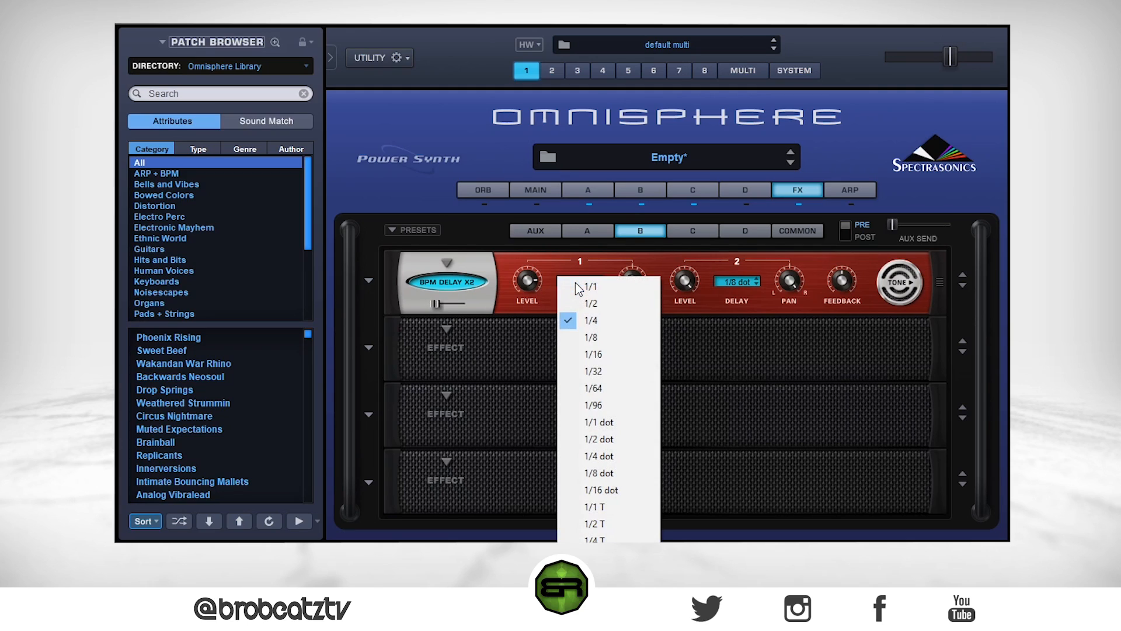
left_click(590, 304)
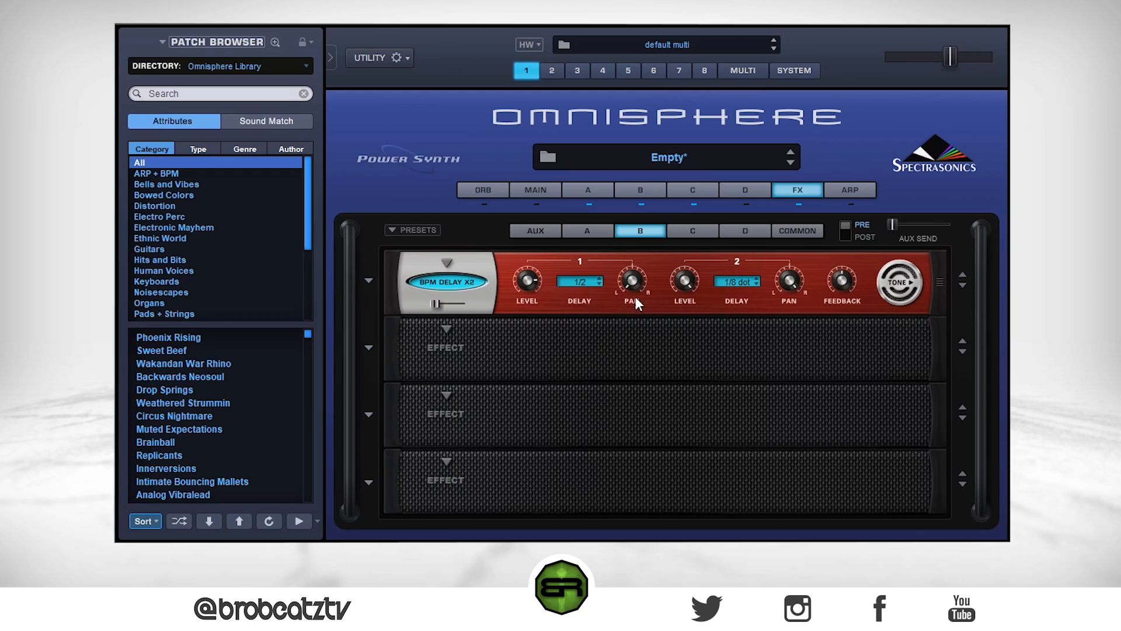
left_click(737, 283)
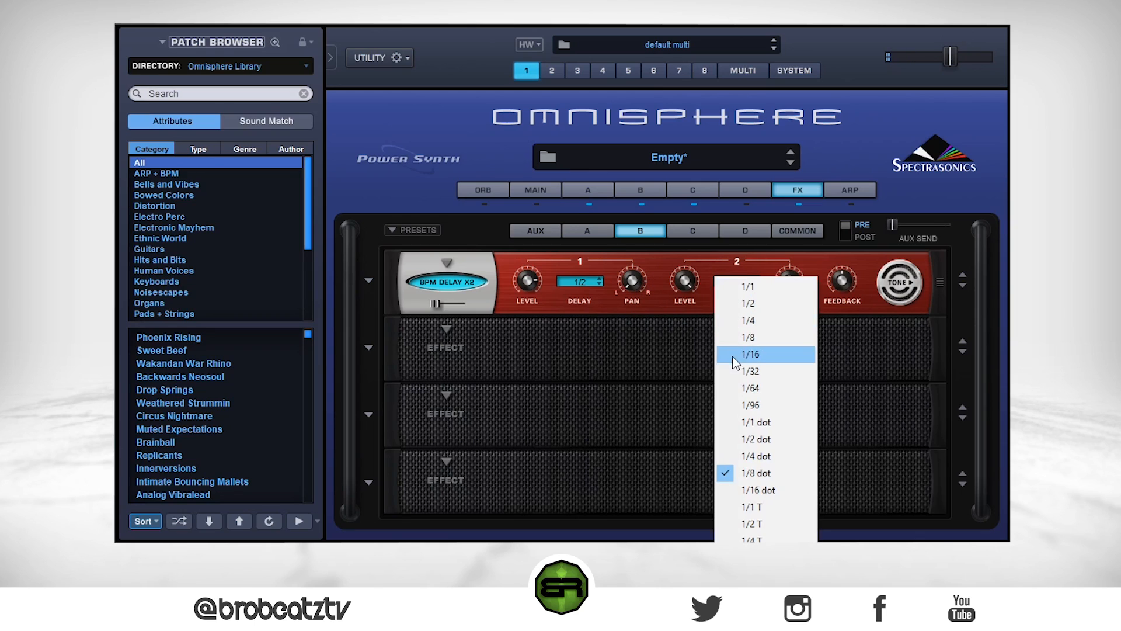
left_click(740, 287)
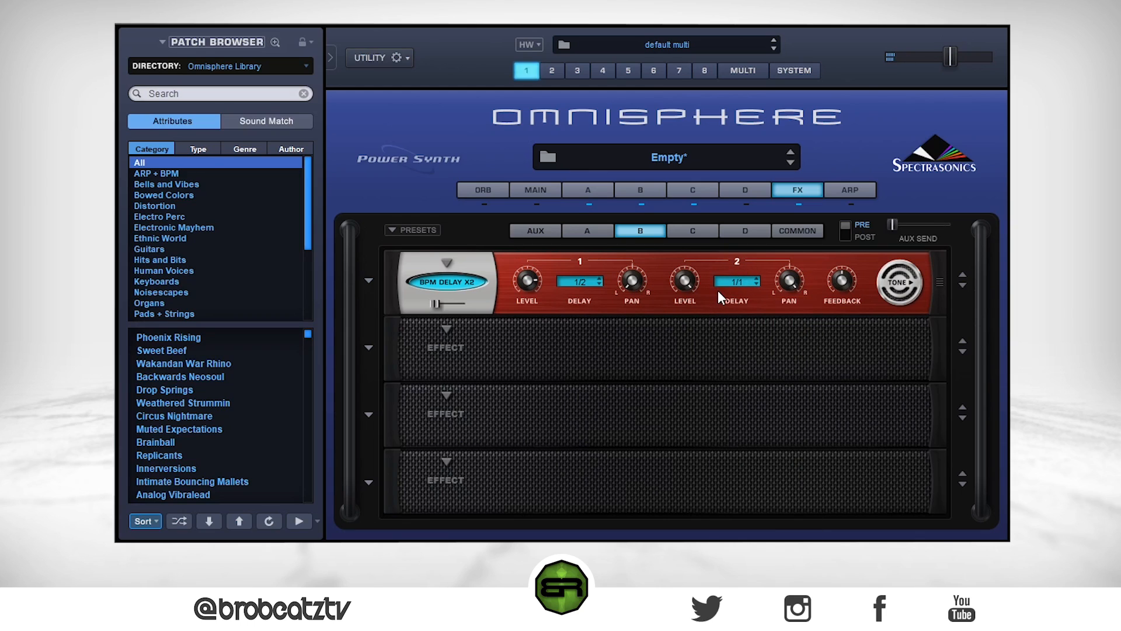
Lower the levels of both delay lines and slightly raise the feedback on layer B's BPM Delay X2
left_click_drag(688, 285, 681, 321)
mouse_move(837, 290)
left_mouse_down()
mouse_move(835, 313)
mouse_move(839, 282)
left_mouse_up()
left_click_drag(527, 282, 520, 310)
Add a Graphic 12-Band EQ to the first slot of layer C's effects rack and cut the 63 Hz band by about 6 dB
left_click(694, 233)
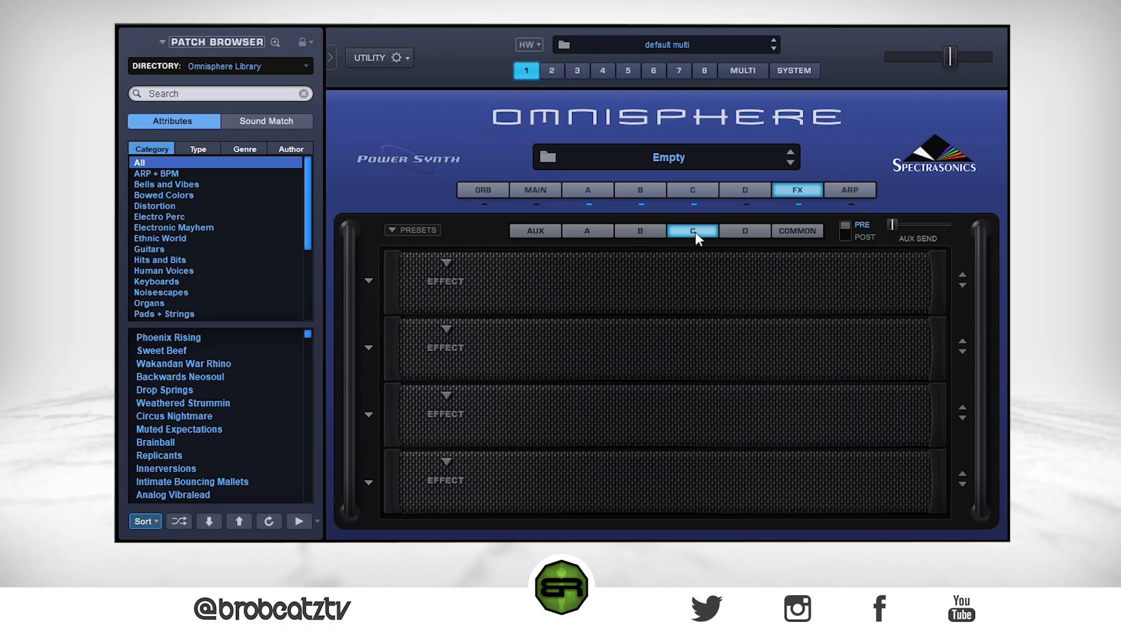
left_click(446, 263)
mouse_move(501, 316)
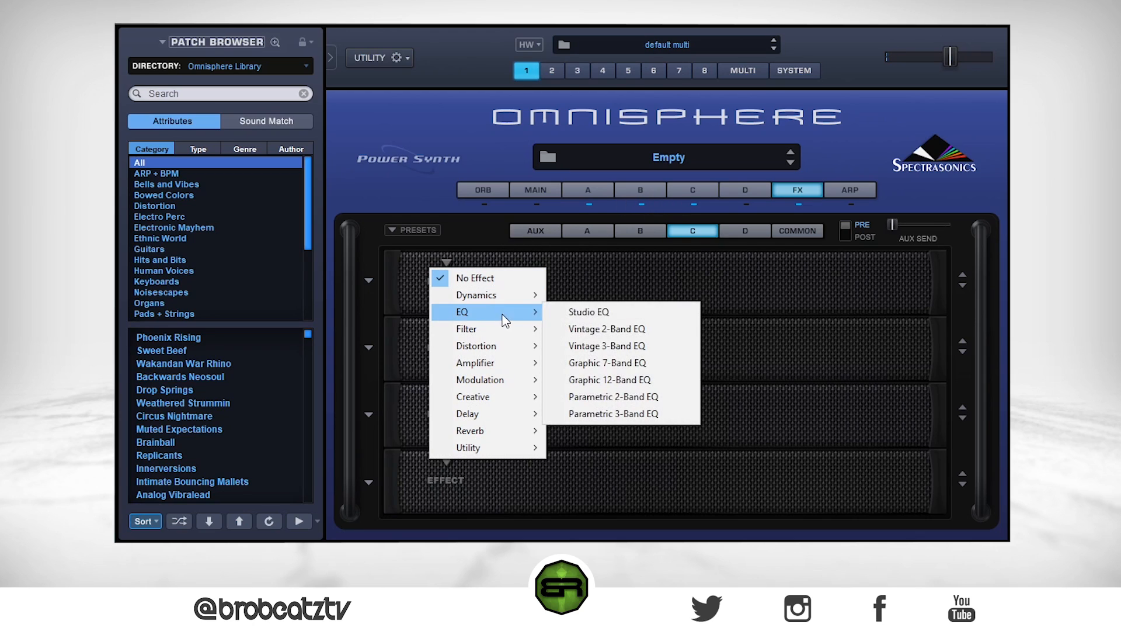
left_click(613, 381)
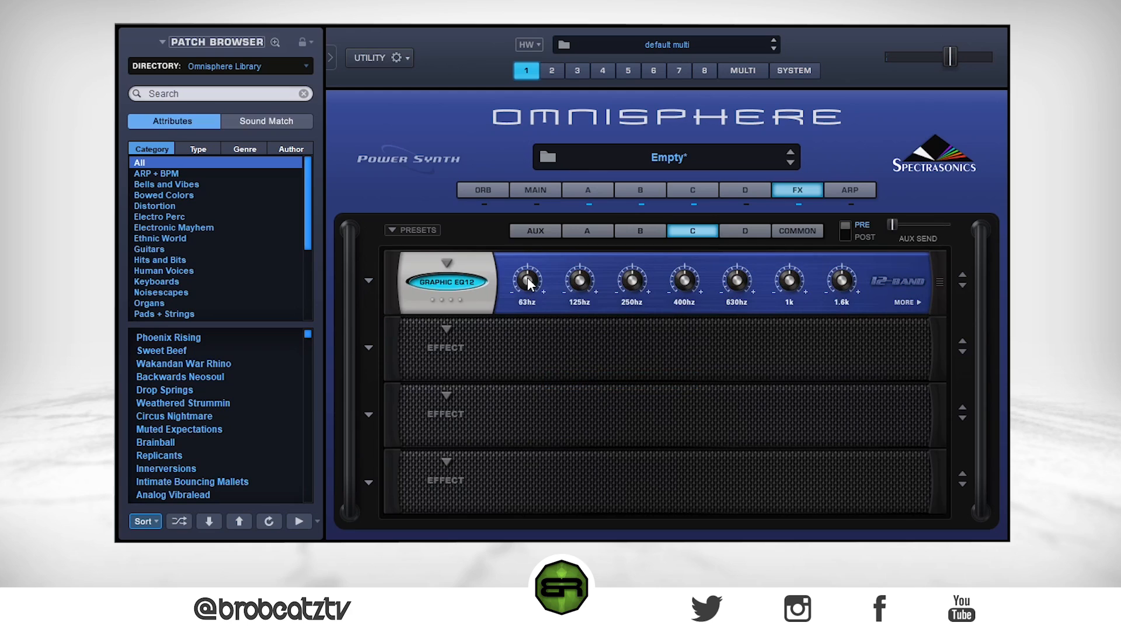
scroll(526, 303, "down", 2)
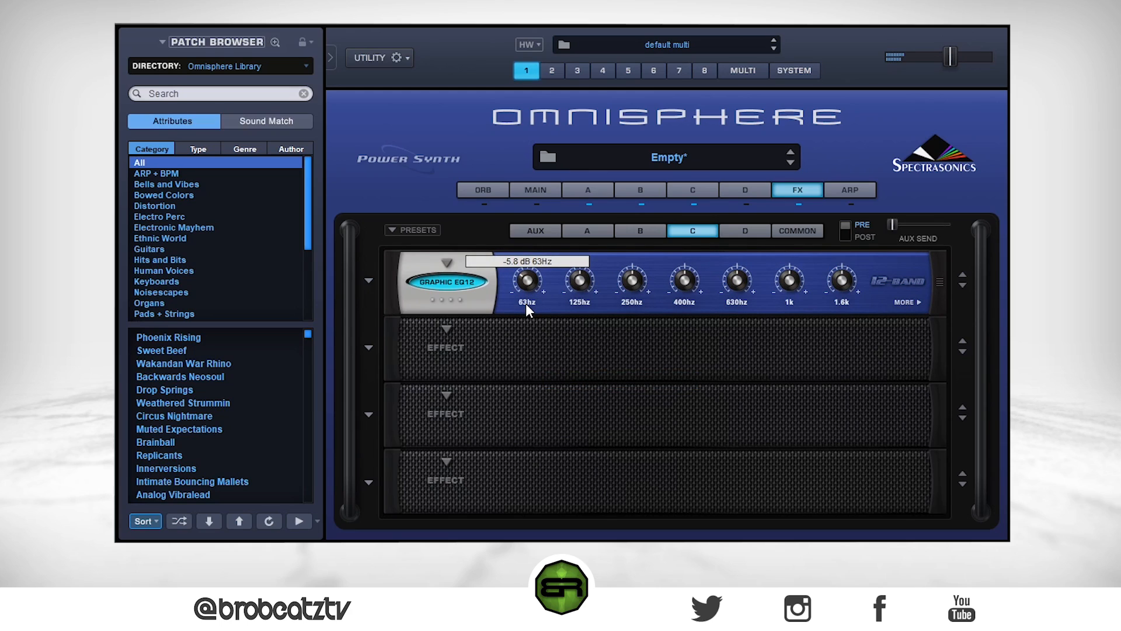
scroll(526, 303, "down", 1)
Add a BPM Delay to the second slot of layer C's effects rack and lower its level
left_click(445, 336)
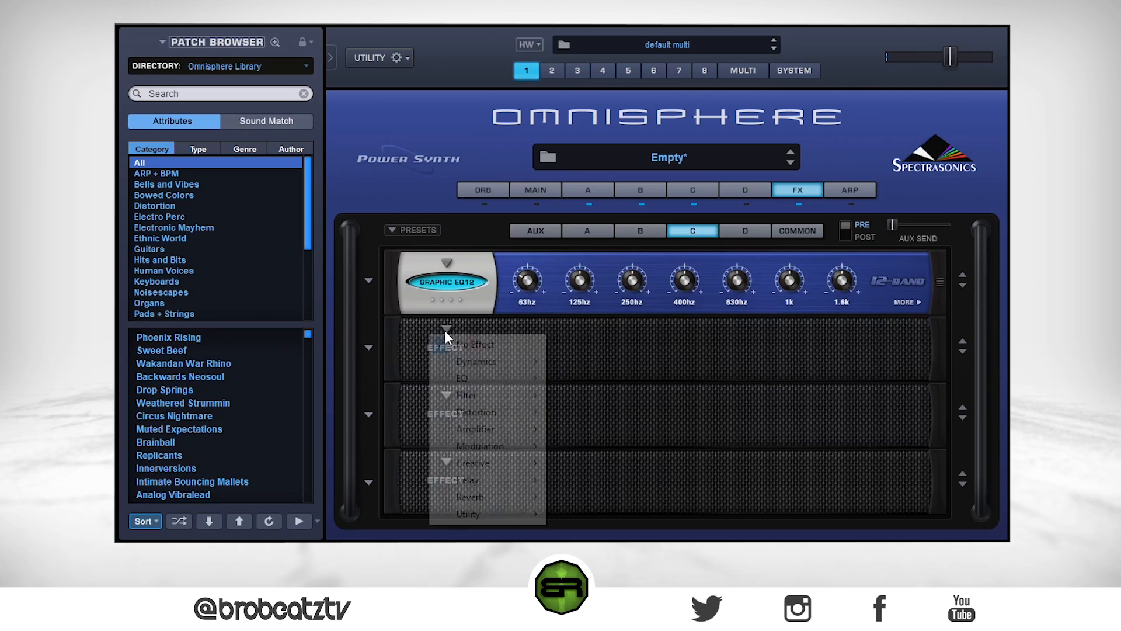
mouse_move(490, 480)
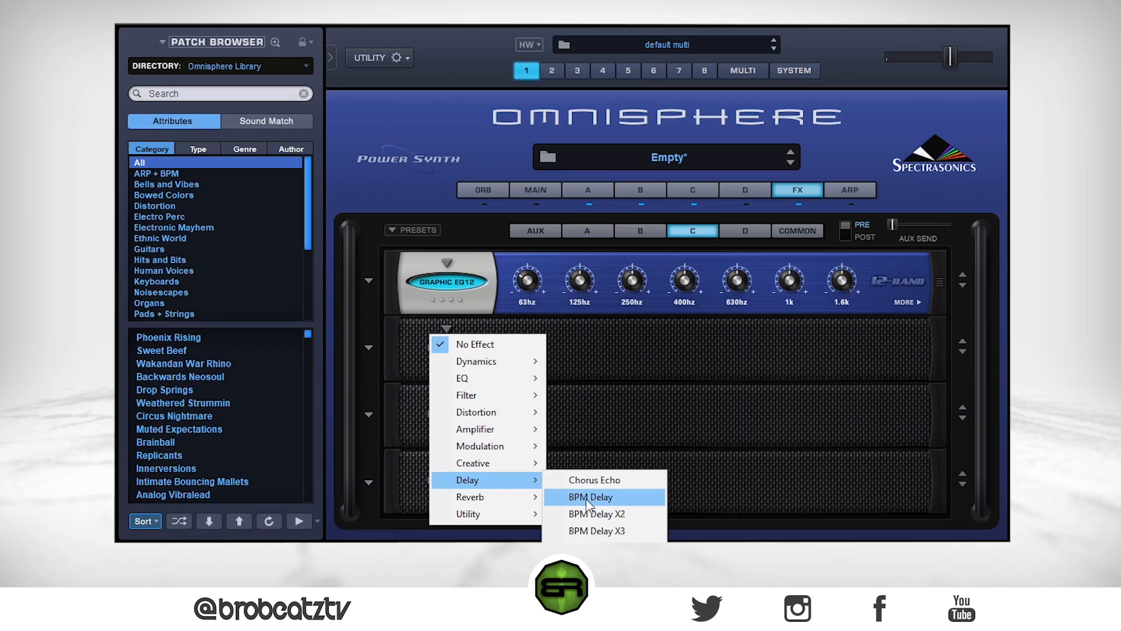
left_click(587, 500)
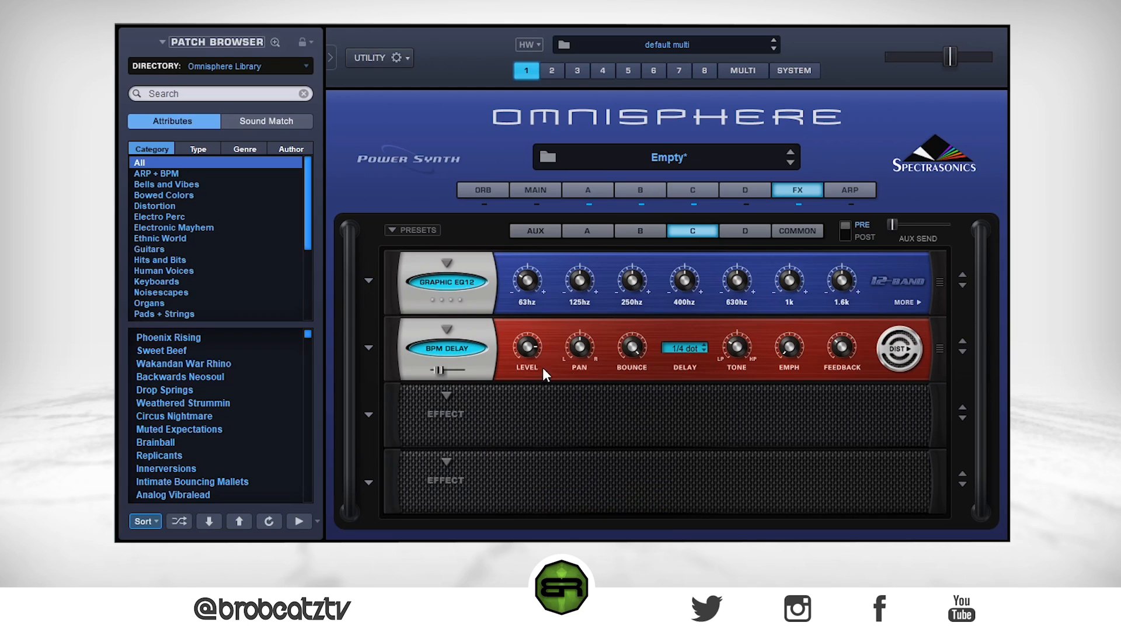
mouse_move(527, 359)
left_click_drag(530, 330, 525, 372)
Add a Tube Limiter to the first slot of the common effects rack
left_click(792, 235)
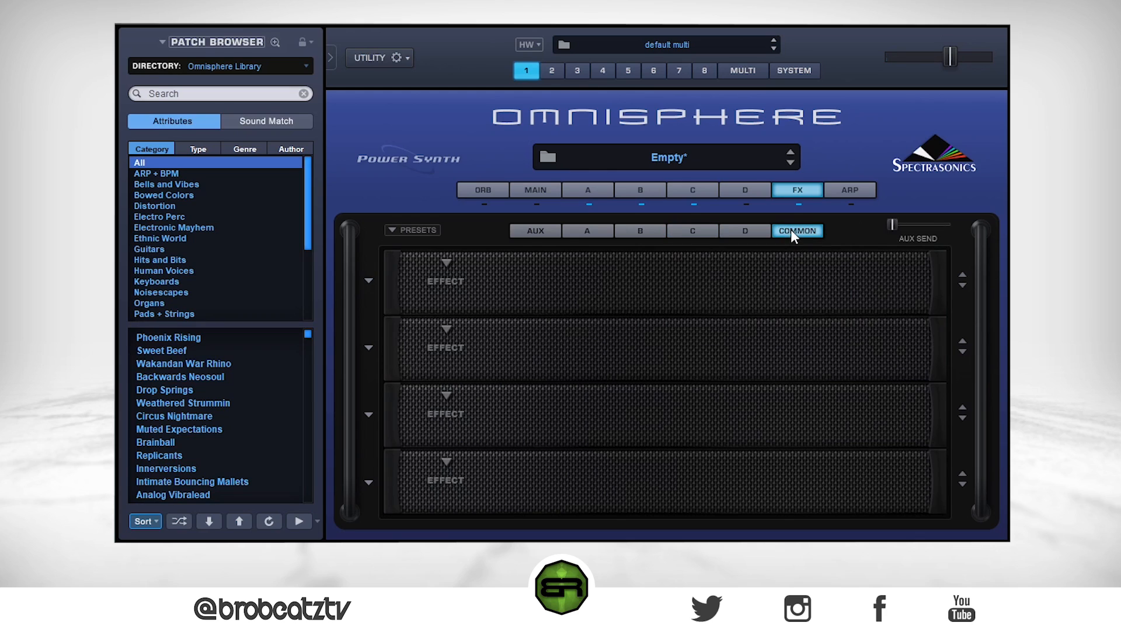
left_click(446, 260)
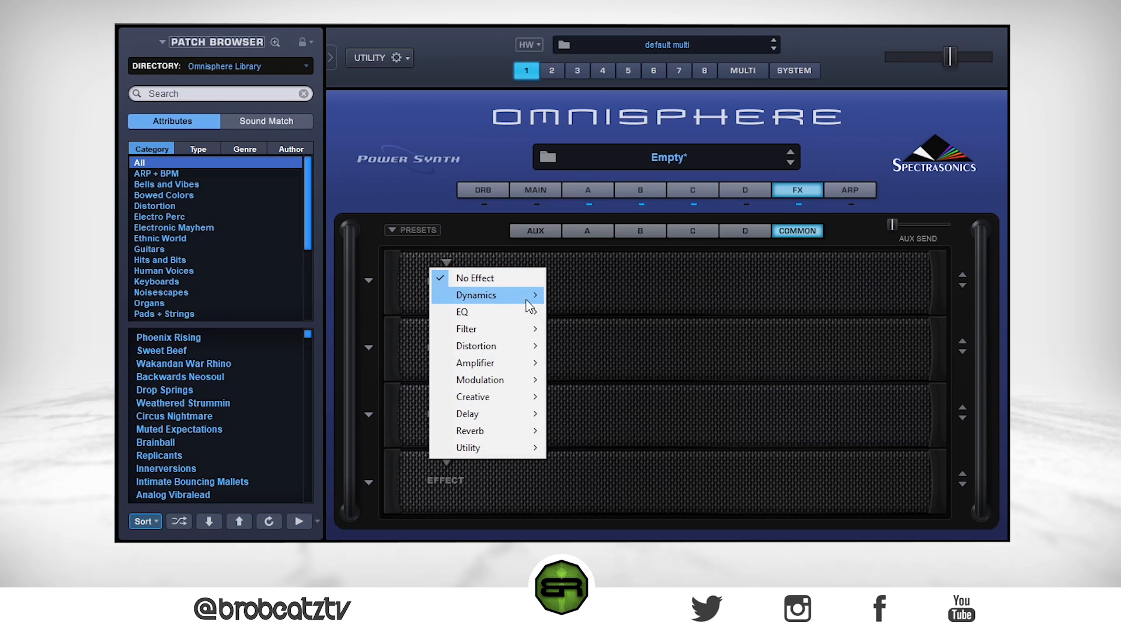
mouse_move(529, 303)
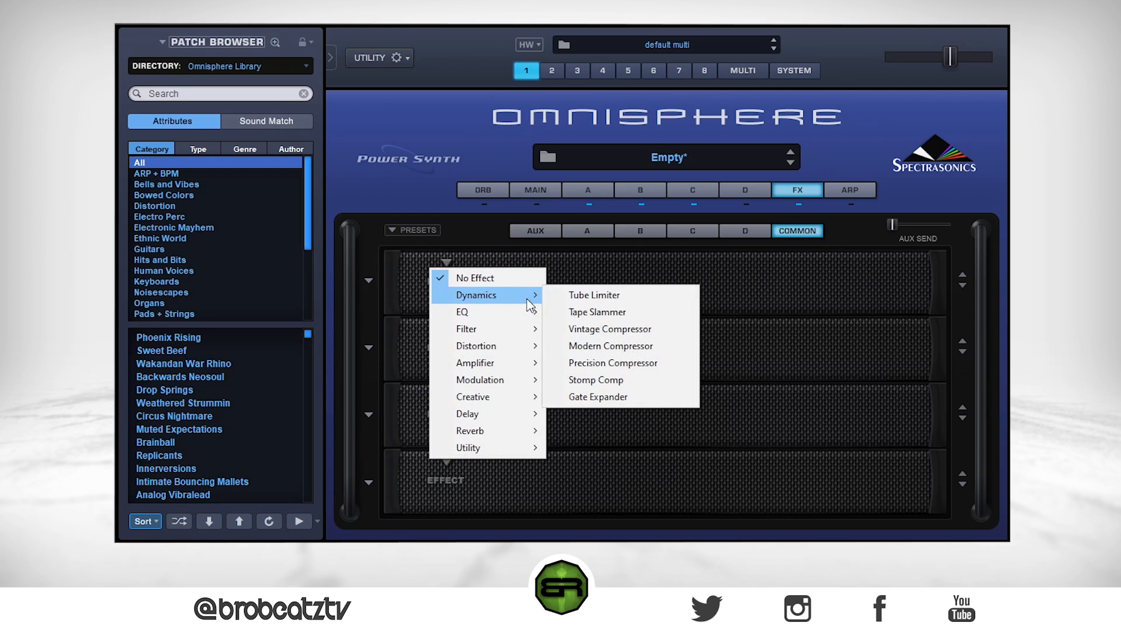
left_click(615, 299)
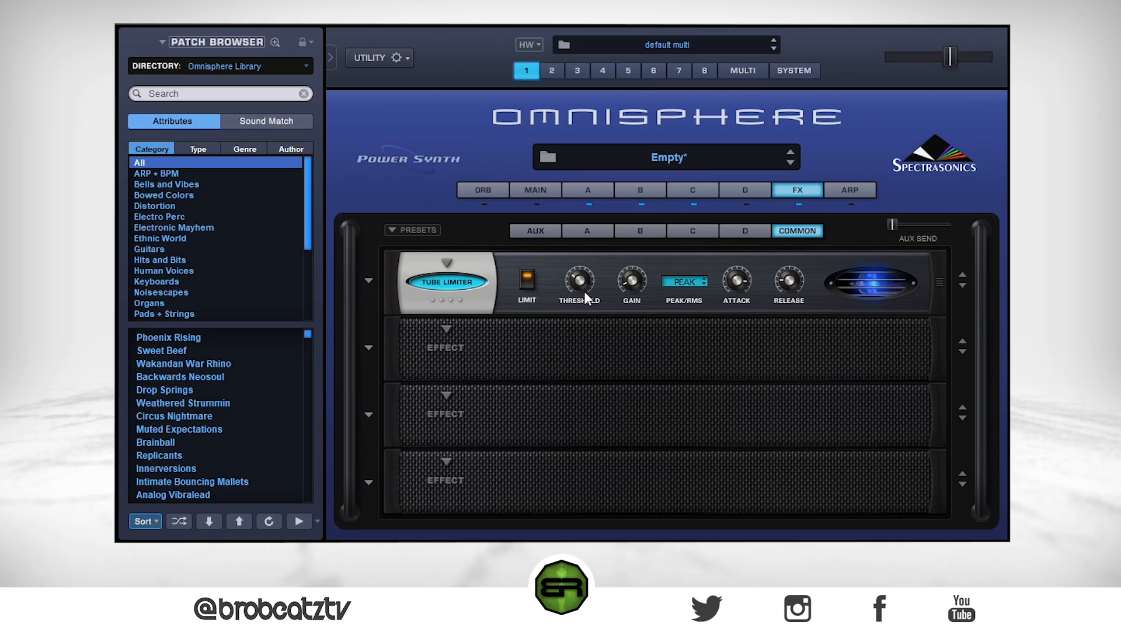
Fine-tune the Tube Limiter's threshold, trying about -12.8 dB and lowering it from there
left_click_drag(582, 284, 582, 254)
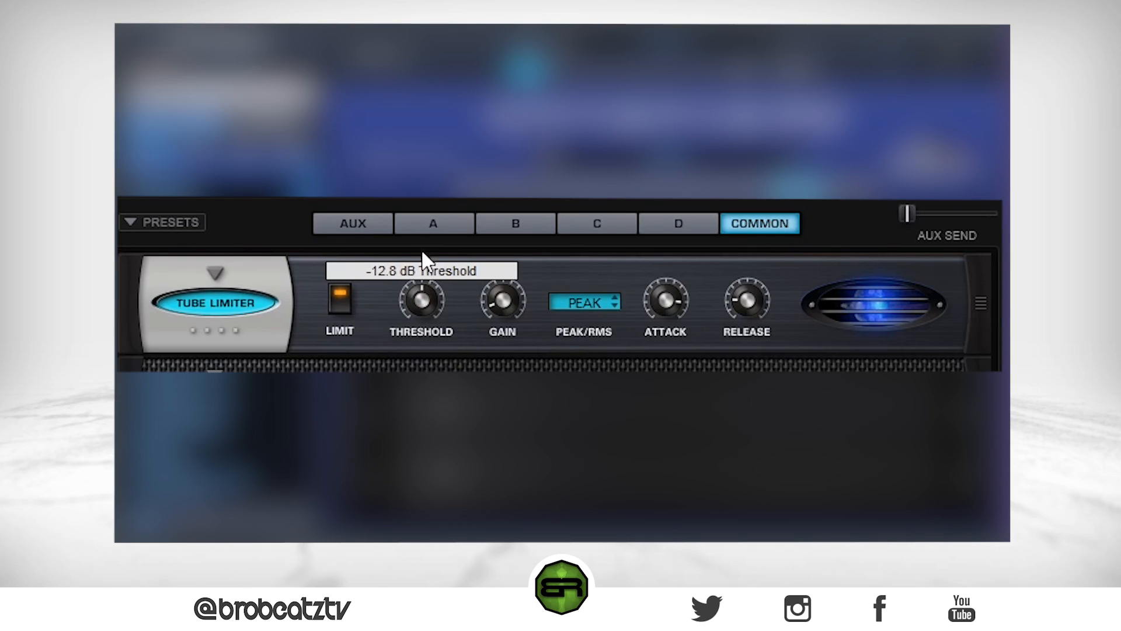
left_click_drag(423, 257, 427, 282)
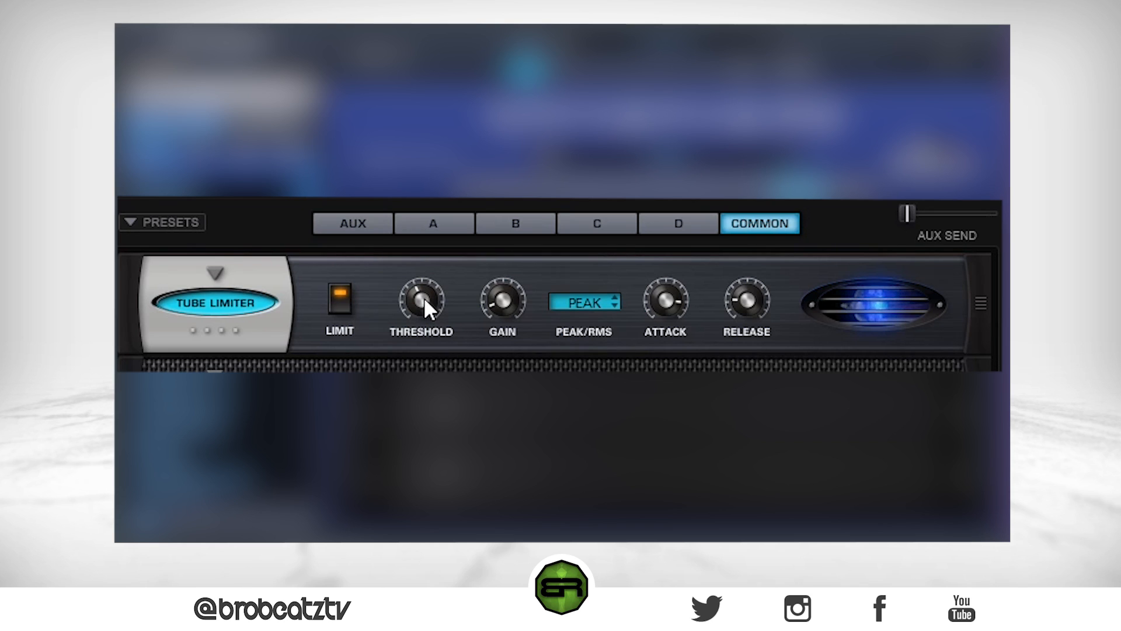
left_click_drag(422, 298, 422, 326)
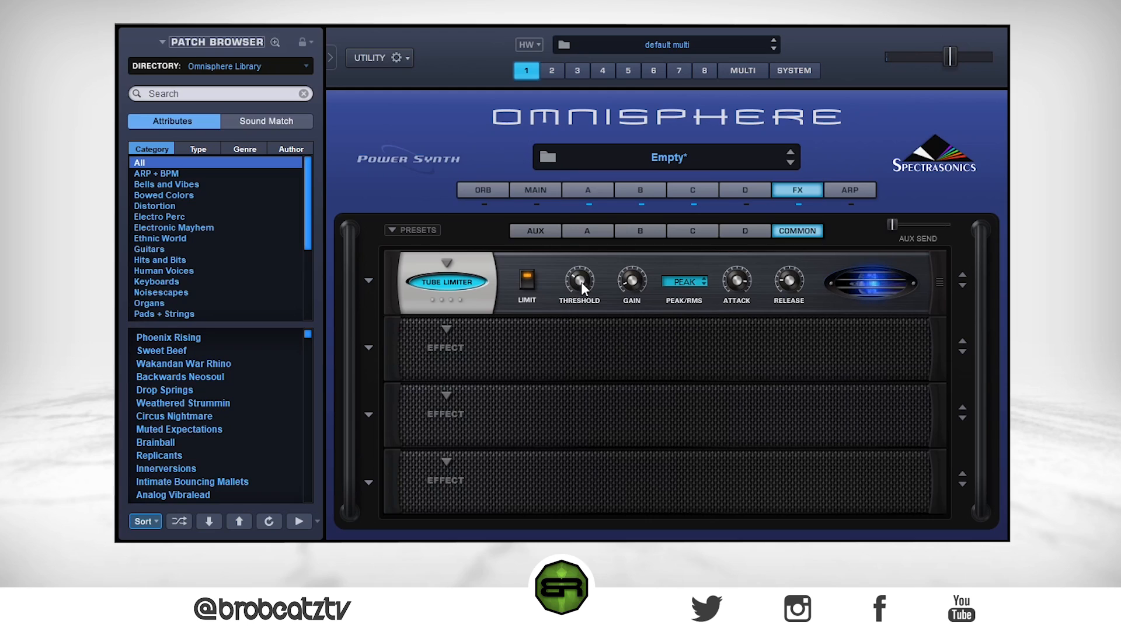
mouse_move(580, 282)
left_click(388, 58)
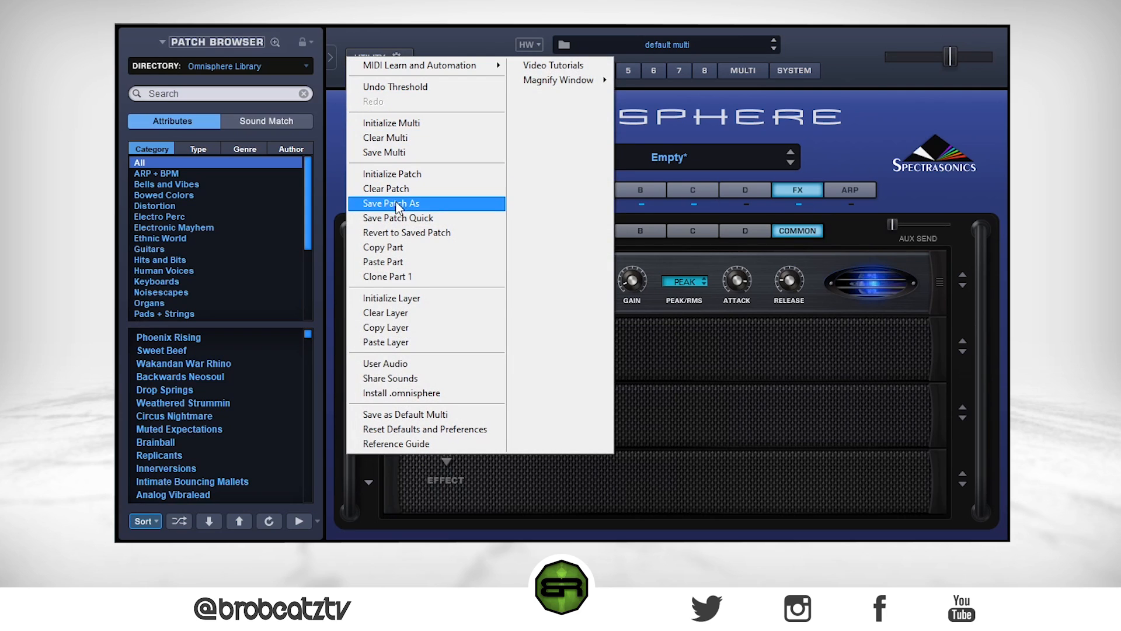
left_click(918, 186)
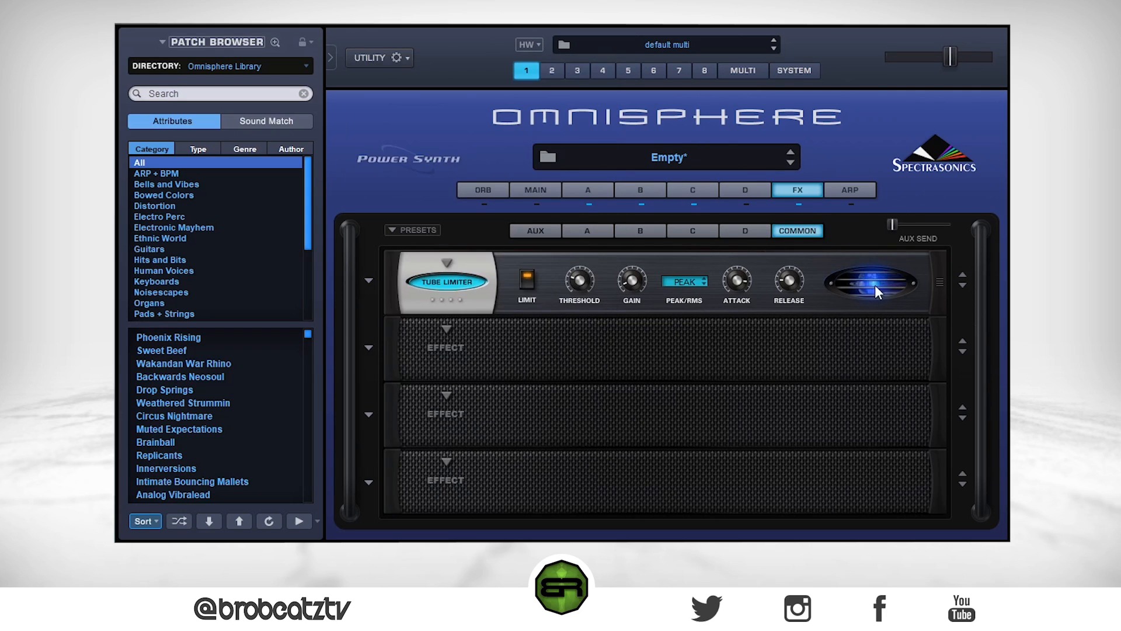